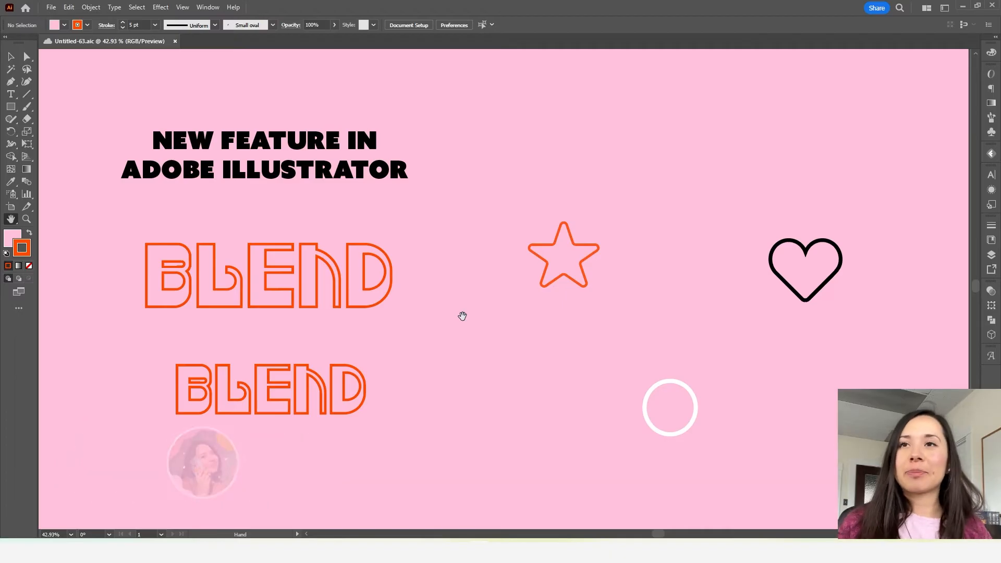
Step: Examine the upper BLEND word letter by letter to see whether each letter is a separate object
drag(292, 313, 370, 266)
click(477, 277)
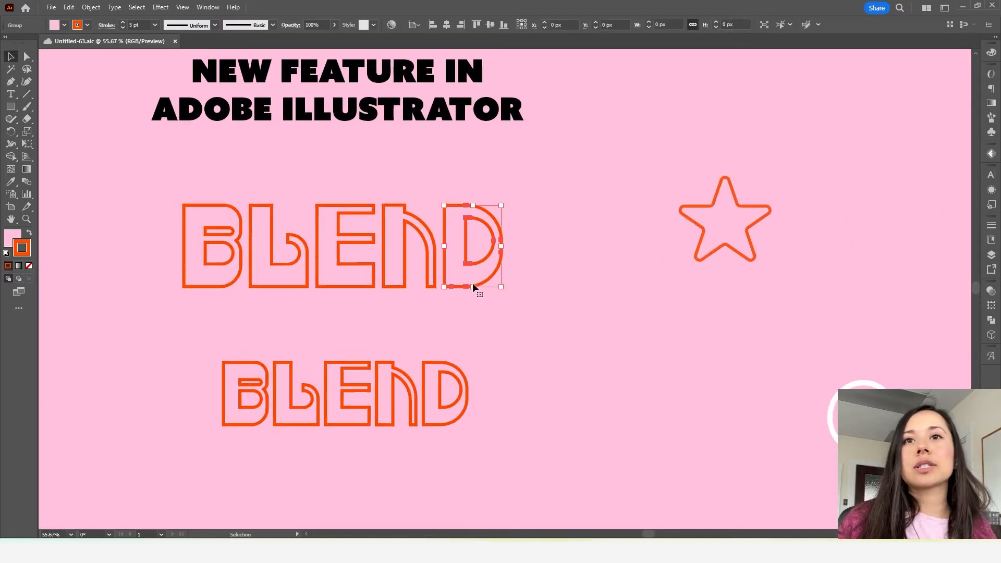
click(435, 284)
click(371, 269)
click(297, 261)
click(210, 249)
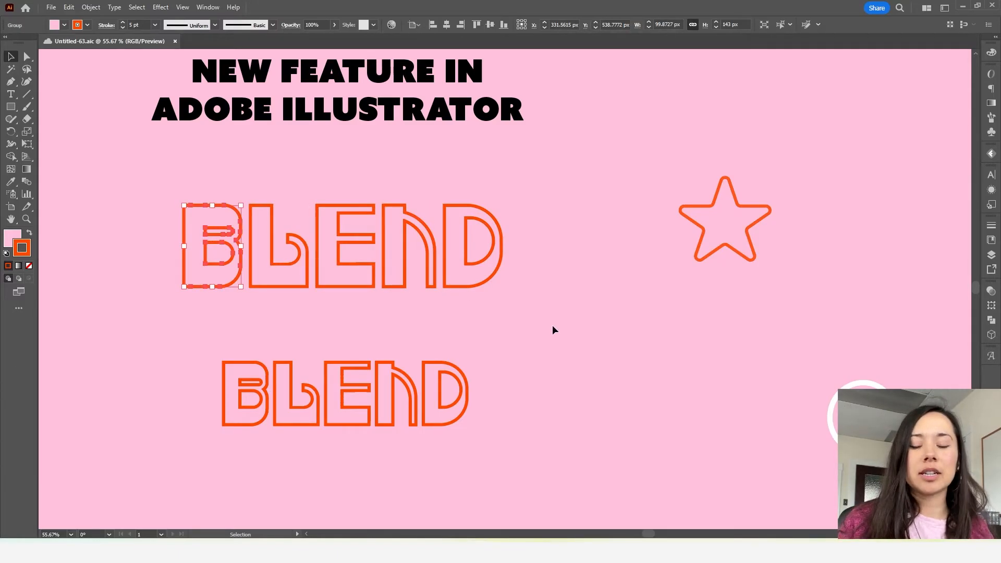
key(space)
drag(278, 209, 326, 202)
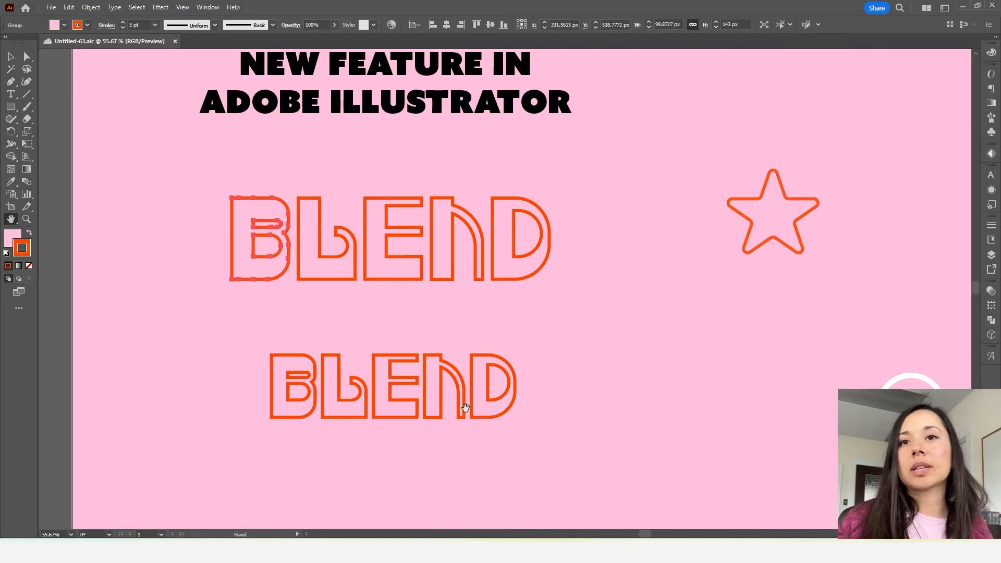
Step: Make a blend between the B of the upper BLEND word and the B of the lower one
click(265, 299)
click(267, 284)
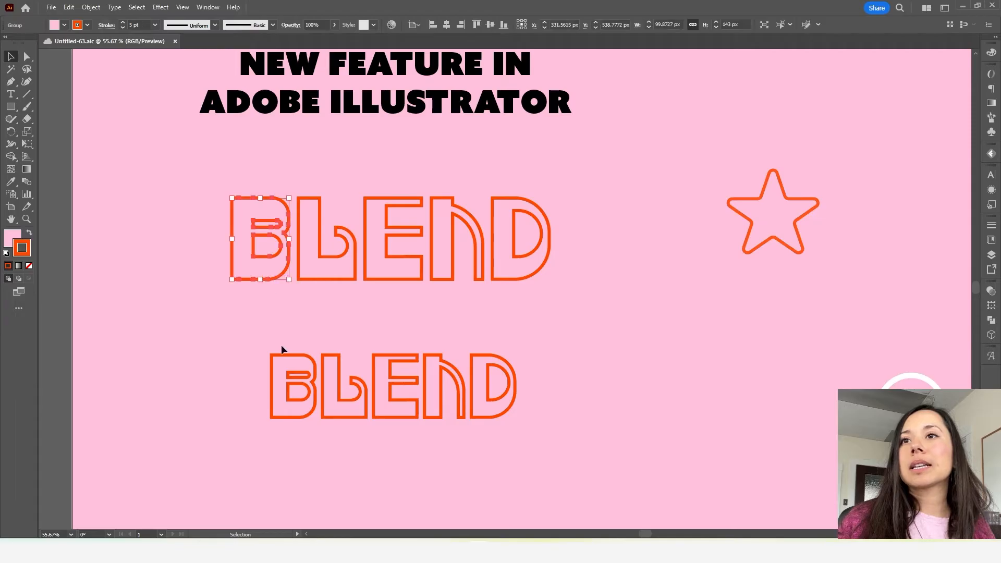
shift+click(304, 360)
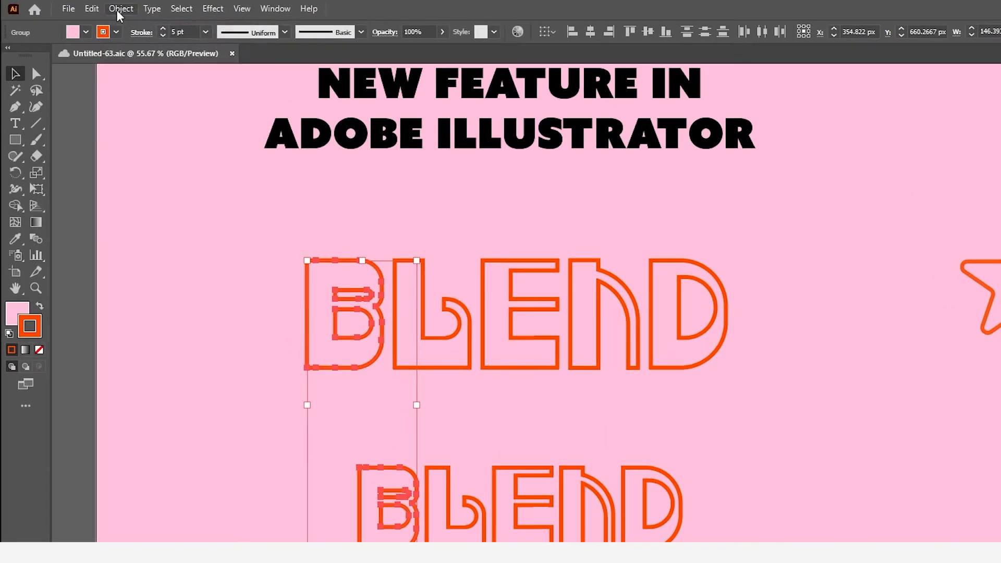
click(91, 8)
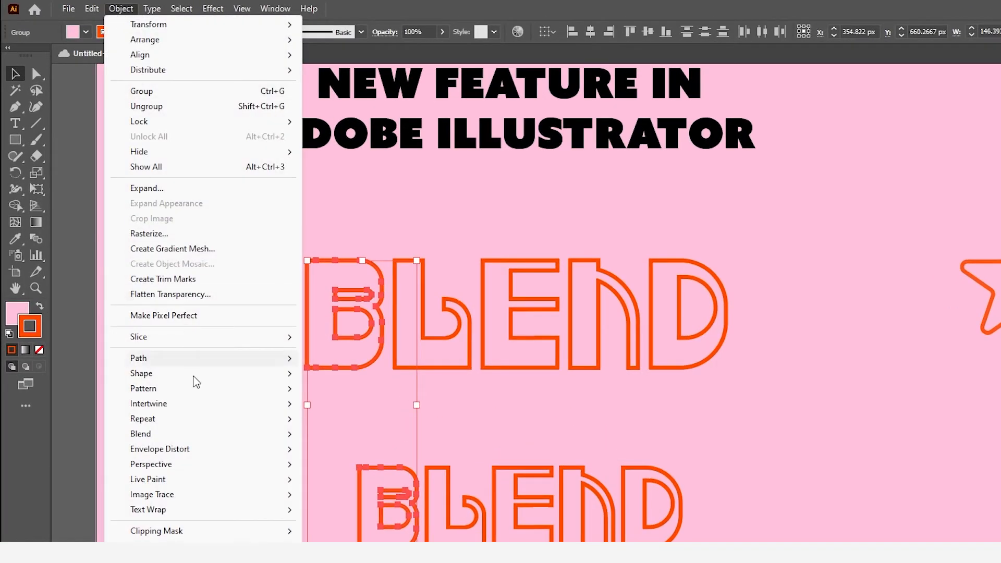
mouse_move(220, 435)
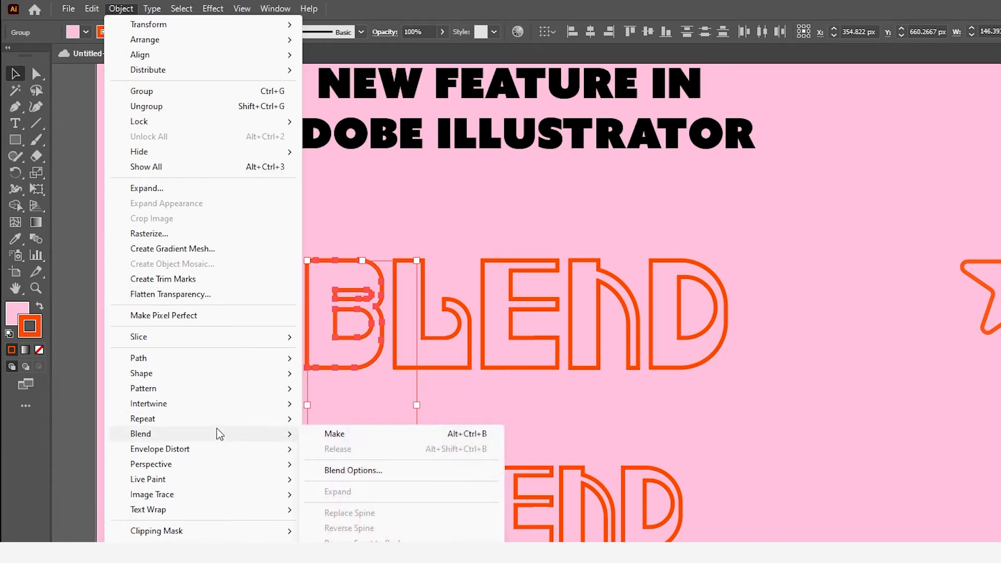
click(337, 434)
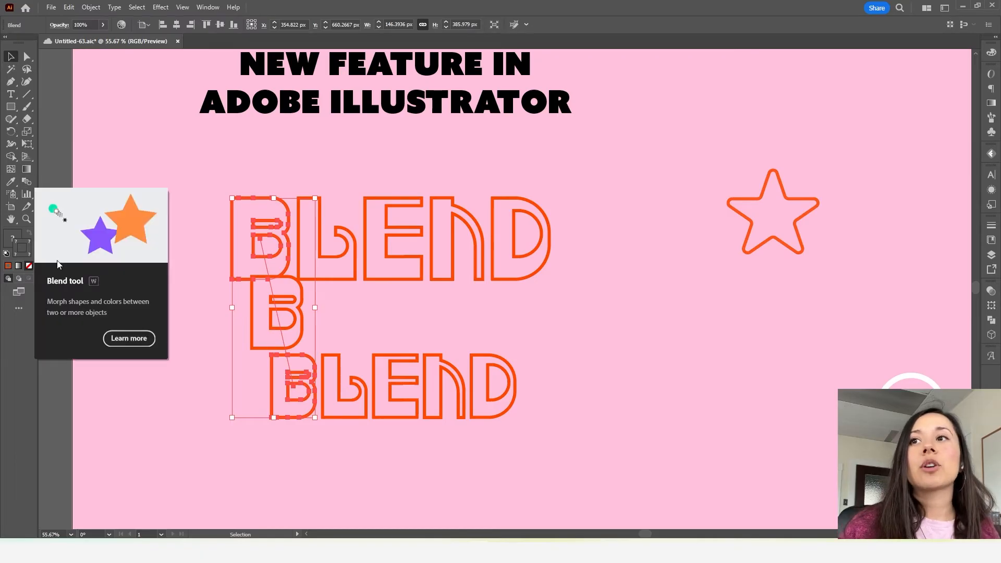
Step: Look up the help article on the Blend tool and review the Blend commands
click(129, 338)
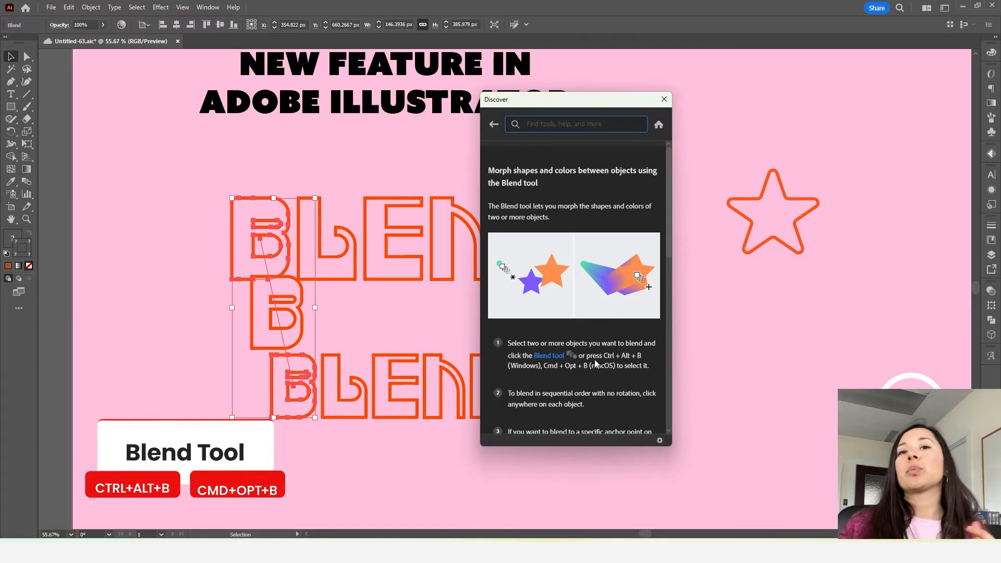
click(664, 99)
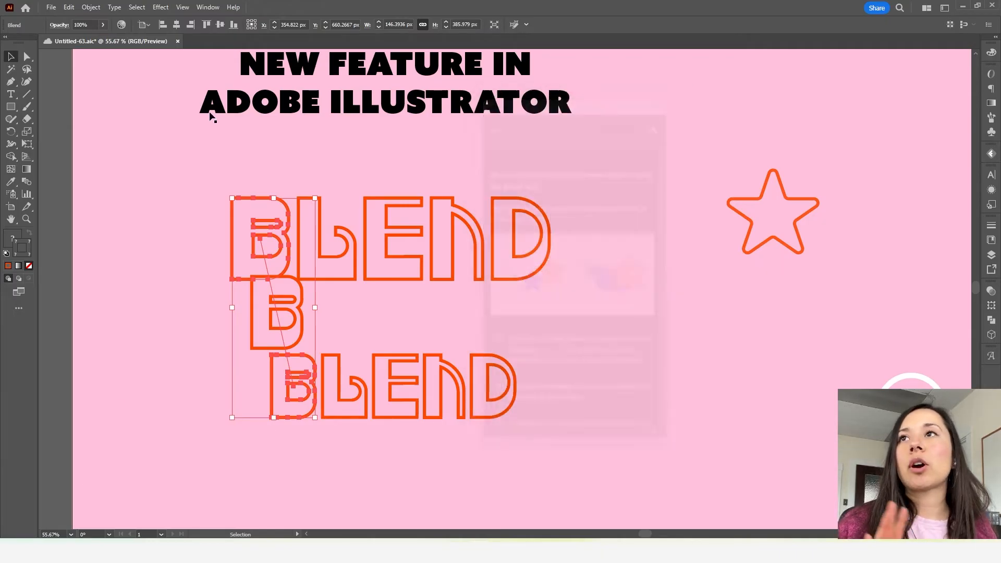
click(90, 8)
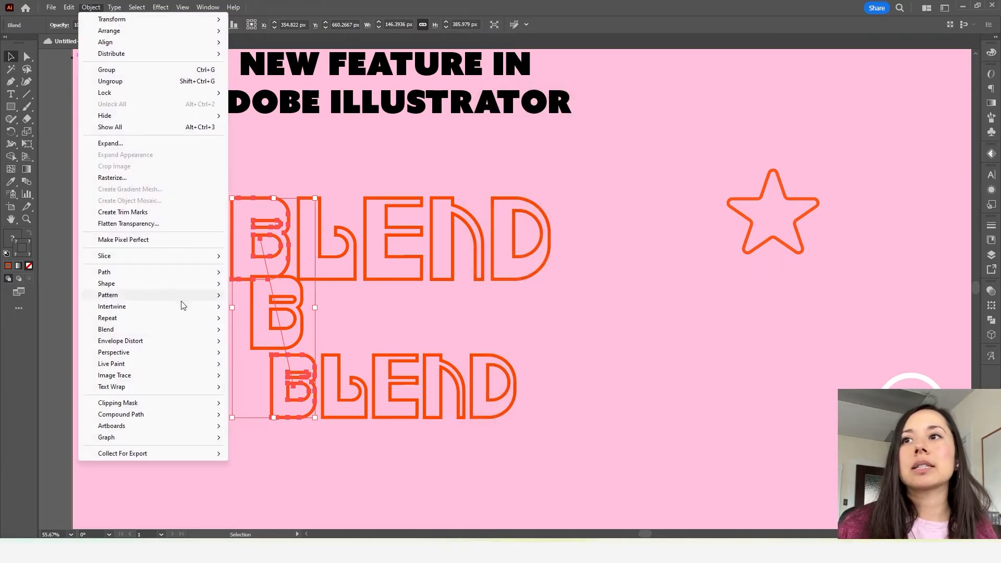
click(390, 332)
click(295, 317)
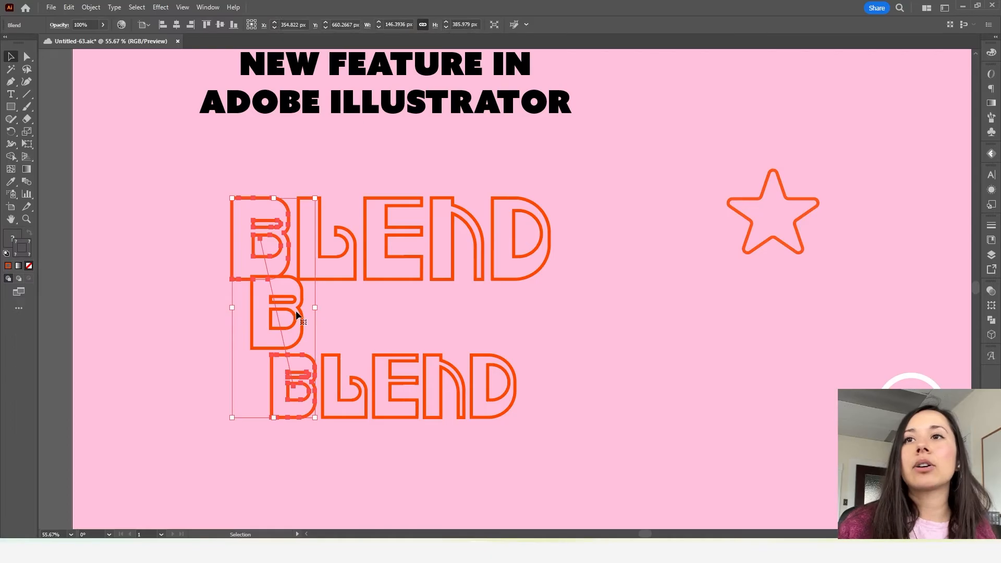
Step: Set the B blend's spacing to Specified Steps with 200 steps, apply it and deselect the blend
double_click(26, 184)
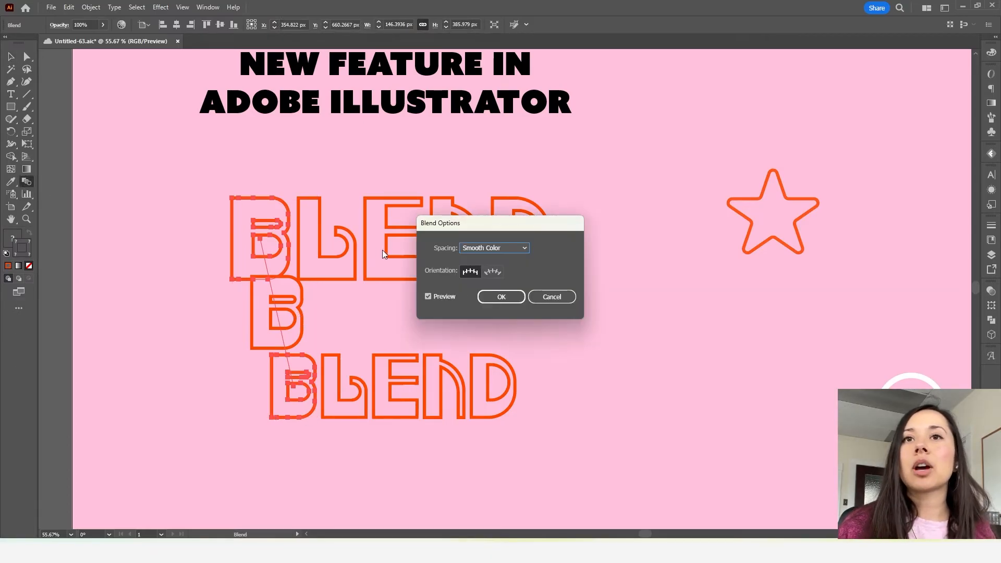
click(498, 250)
click(509, 272)
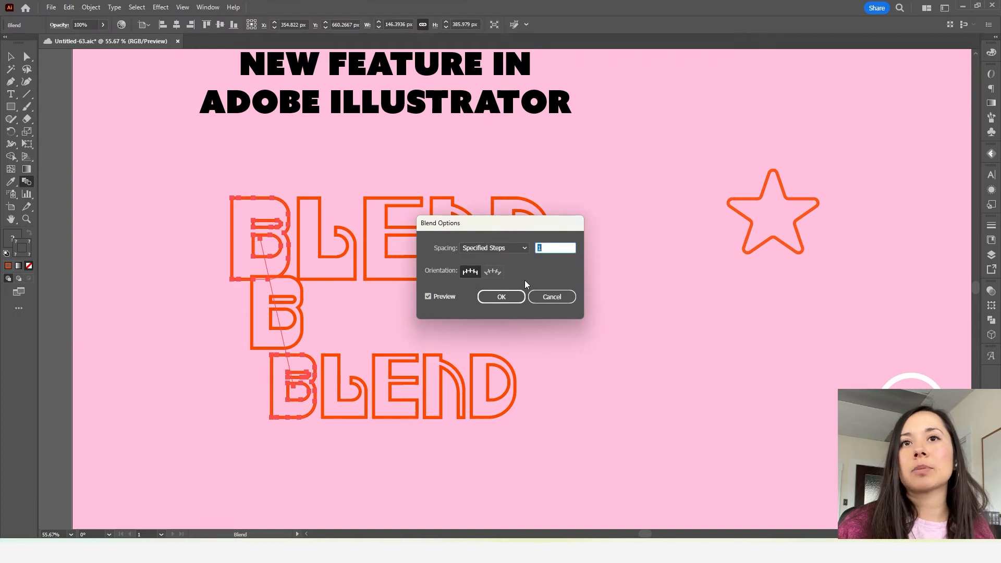
text(200)
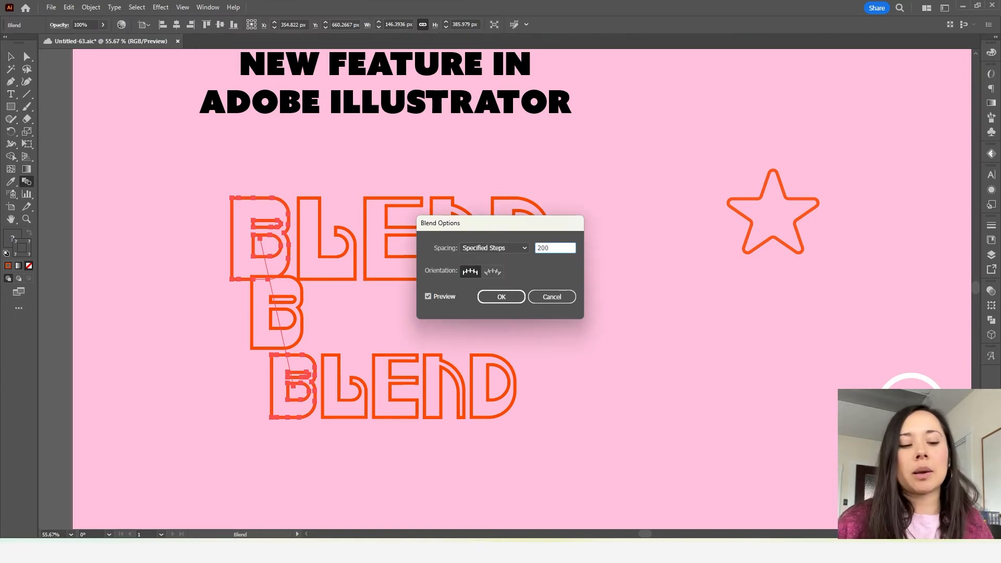
click(486, 299)
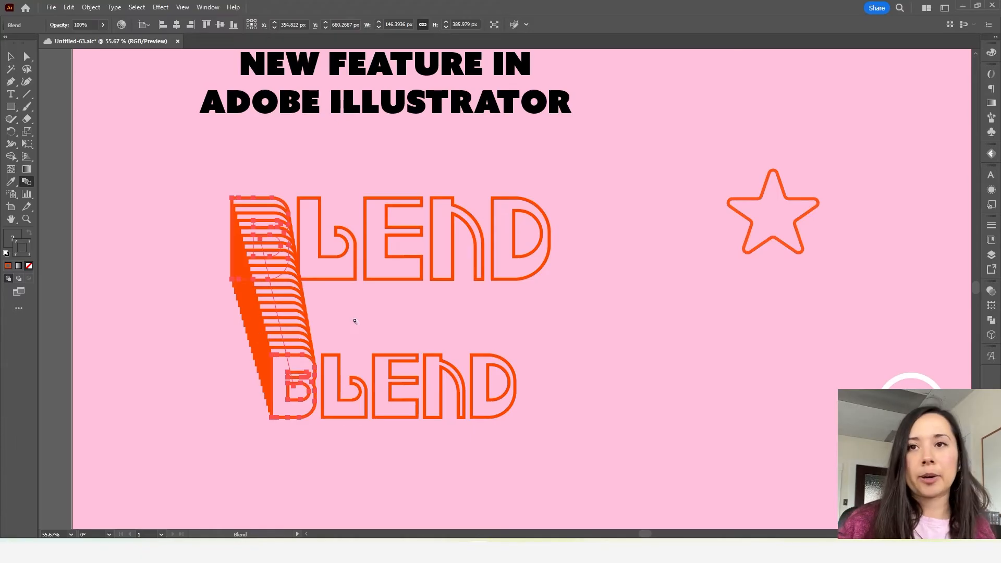
key(v)
click(357, 322)
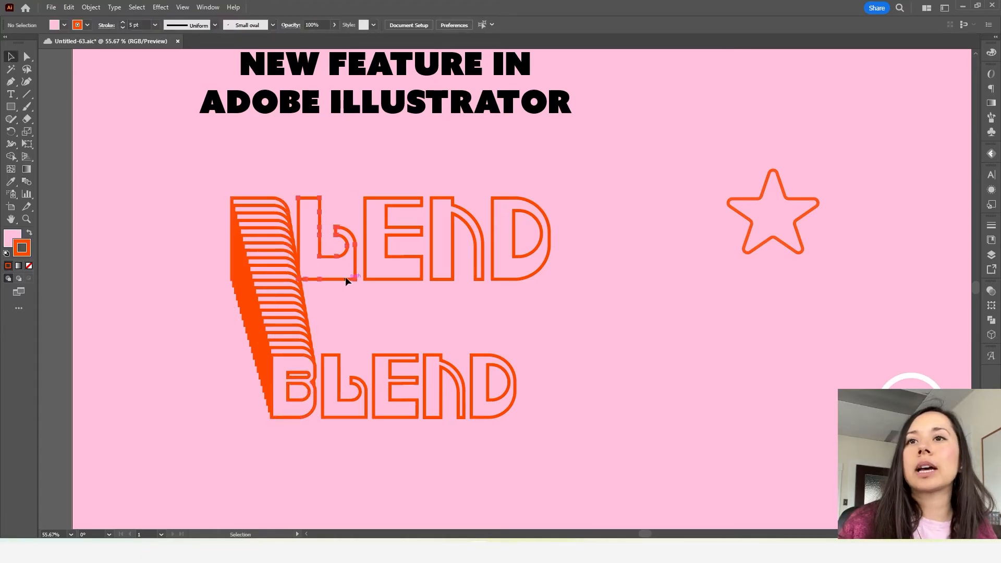
Step: Make a blend between the upper and lower letters L
click(346, 277)
shift+click(340, 356)
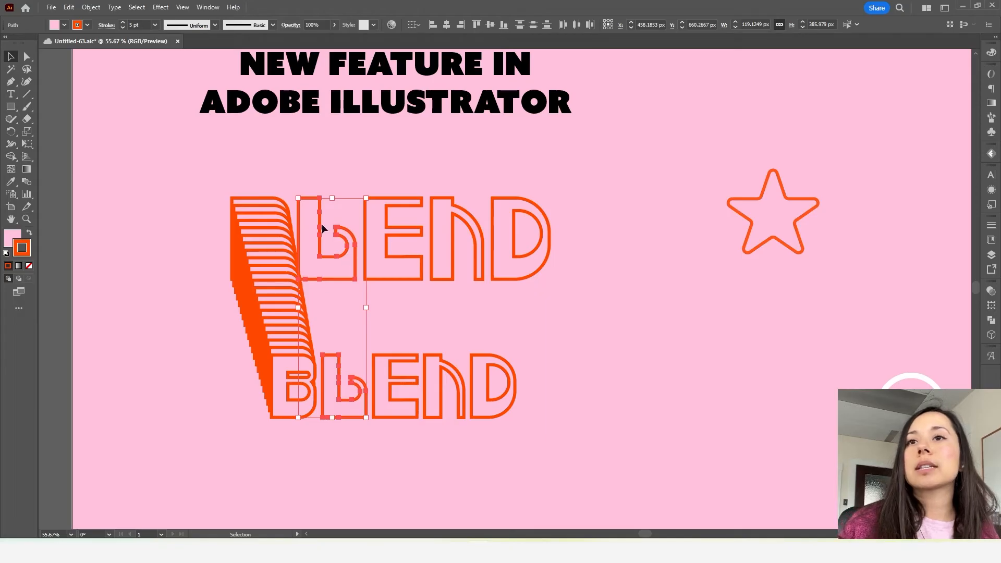
key(w)
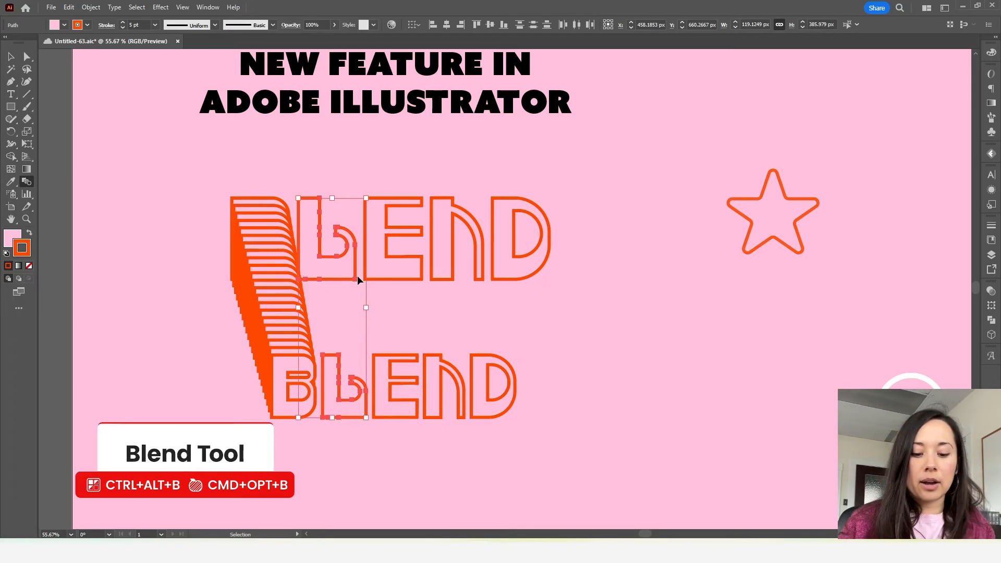
key(ctrl+alt+b)
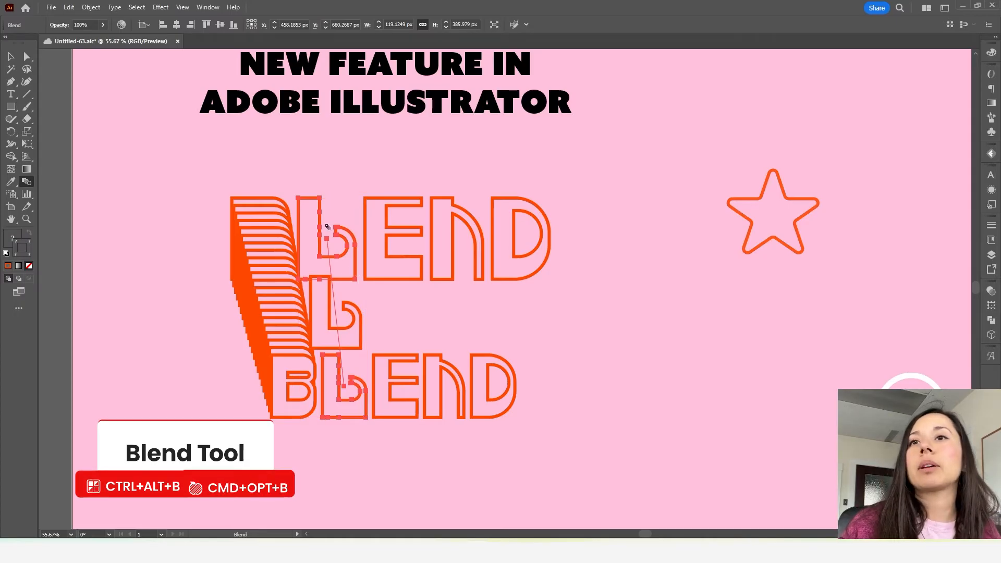
Step: Set the L blend's spacing to Specified Steps with 200 steps, apply it and deselect the blend
double_click(26, 182)
click(516, 251)
click(512, 270)
text(200)
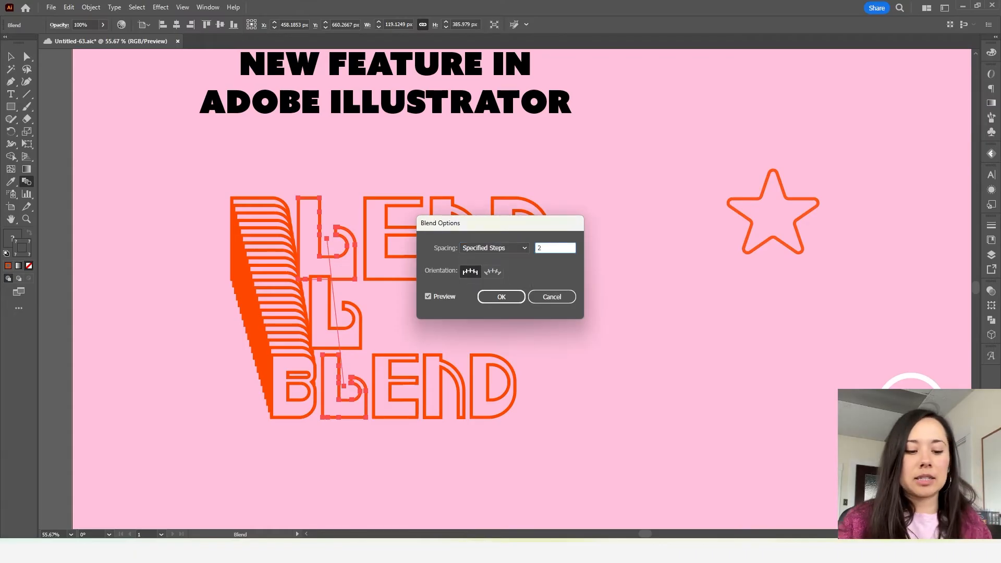
key(Return)
key(v)
click(587, 309)
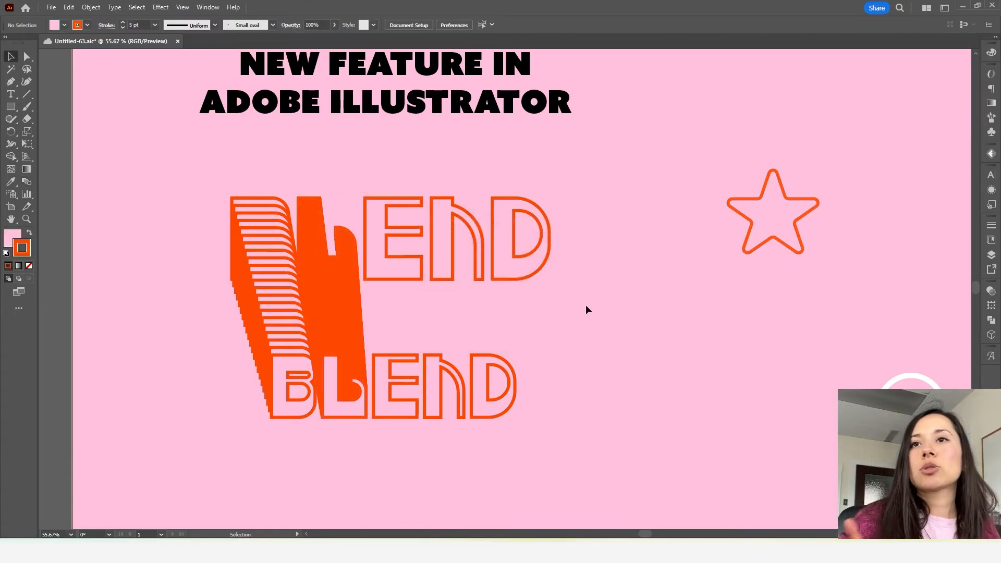
Step: Make a blend between the upper and lower letters E
click(381, 253)
drag(412, 290, 377, 242)
drag(376, 242, 438, 264)
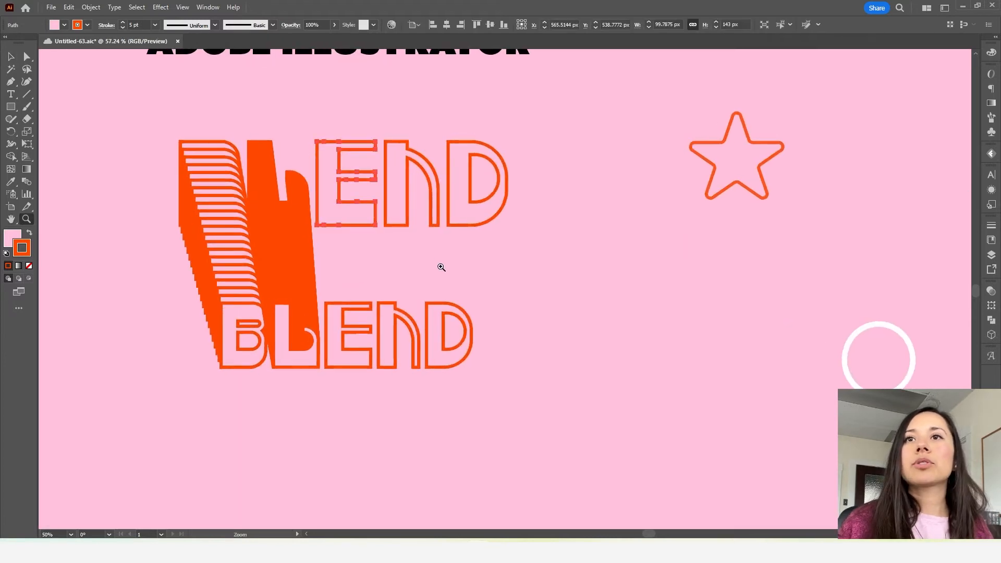
click(620, 355)
click(331, 166)
shift+click(359, 311)
key(a)
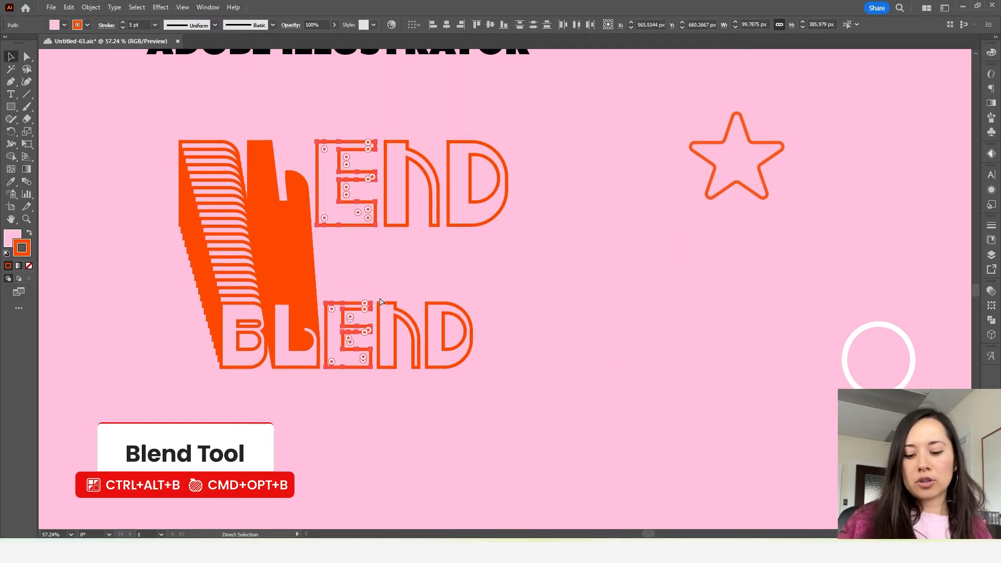
key(ctrl+alt+b)
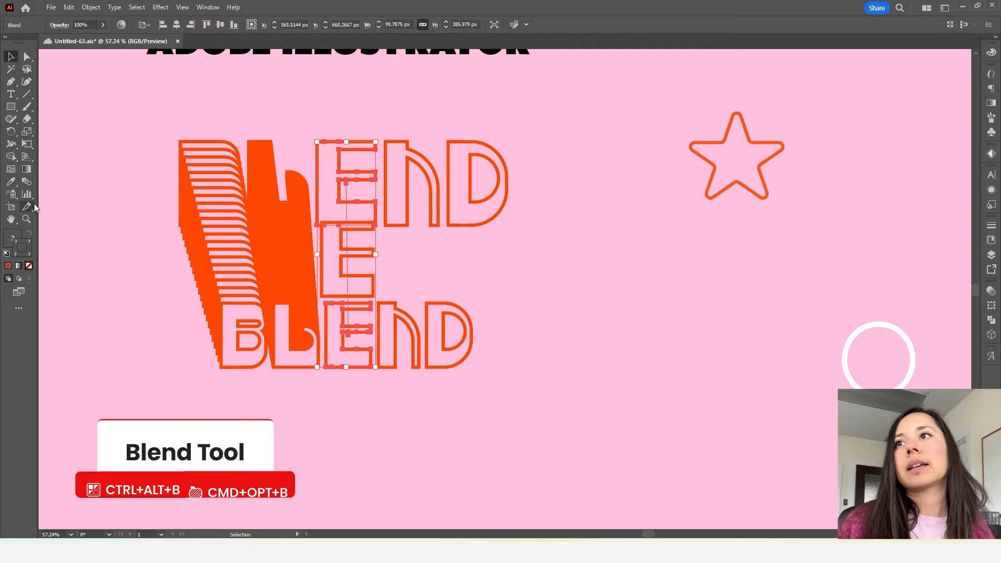
Step: Set the E blend's spacing to Specified Steps with 40 steps and apply it
double_click(27, 182)
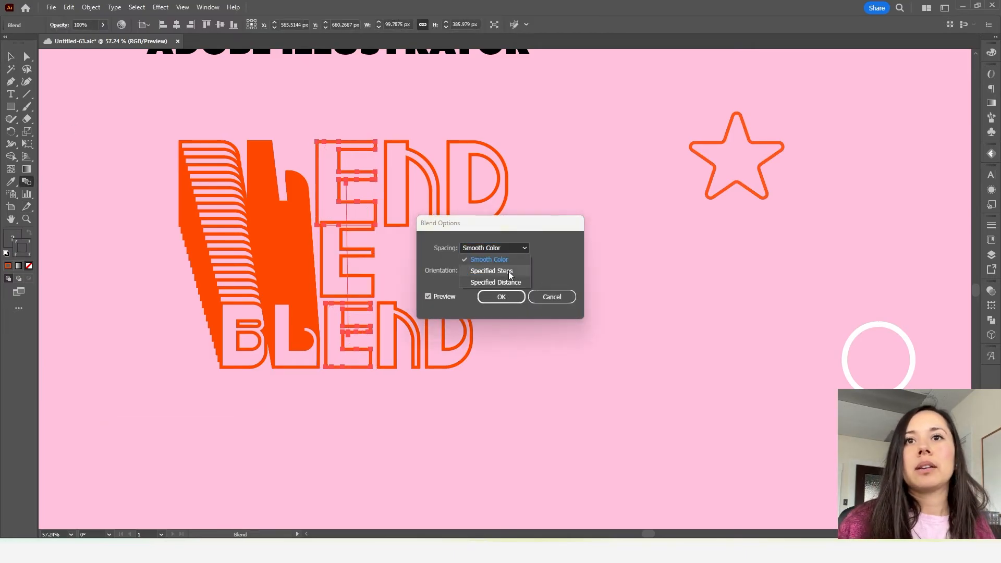
click(506, 272)
text(40)
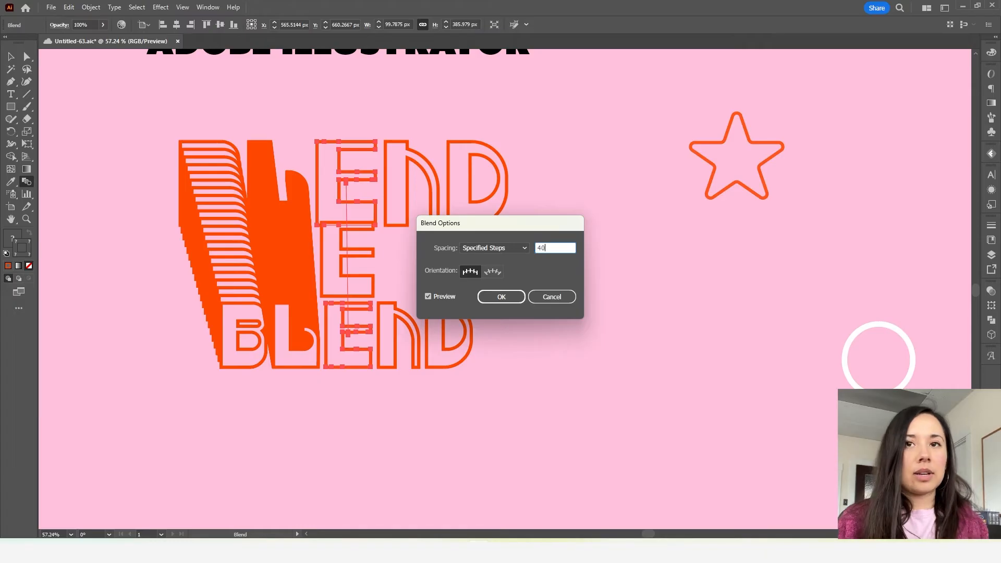
key(Return)
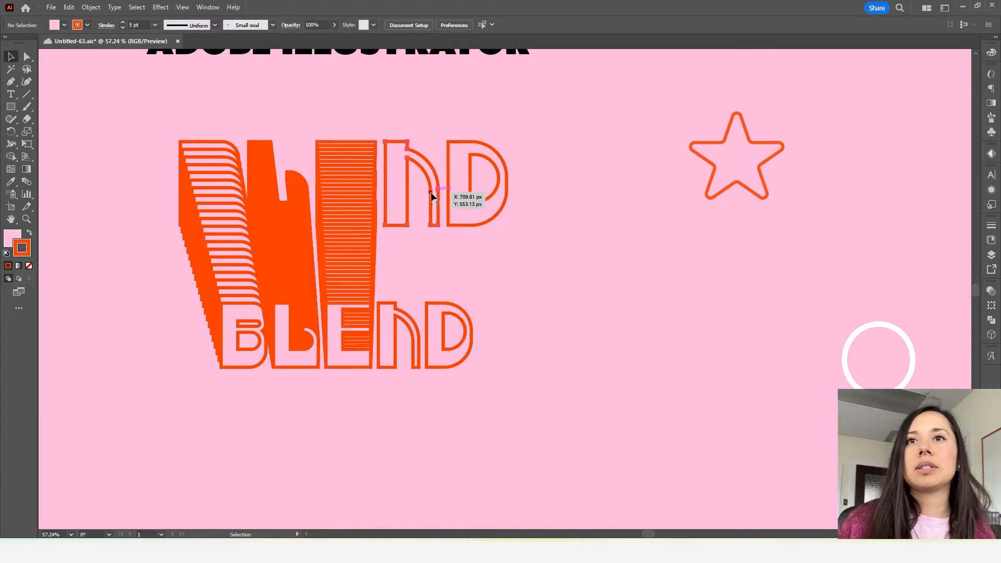
Step: Make a blend between the upper and lower letters N
click(431, 193)
shift+click(414, 332)
key(ctrl+alt+b)
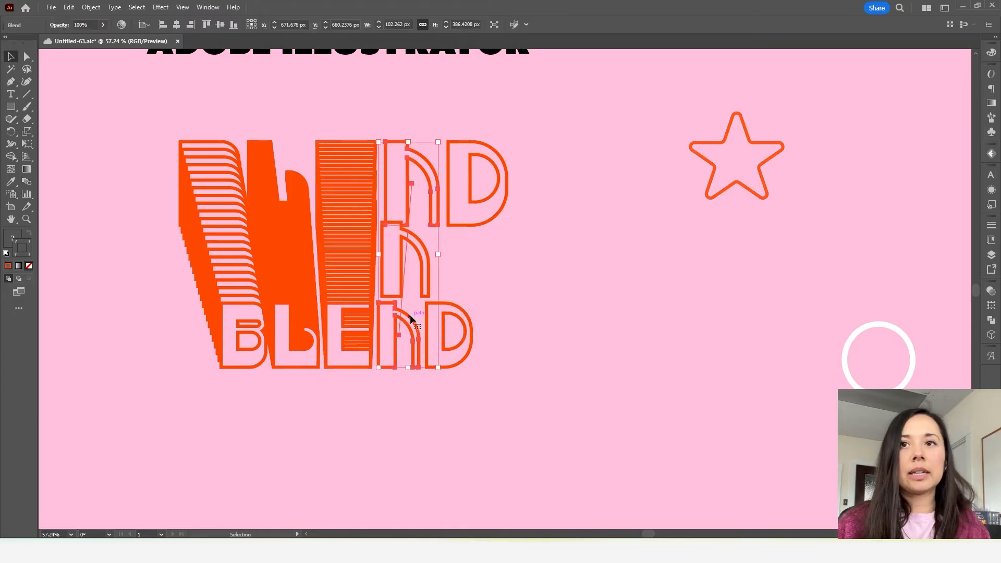
Step: Set the N blend's spacing to Specified Steps with 30 steps and apply it
double_click(24, 181)
click(520, 248)
click(490, 267)
click(555, 248)
text(20)
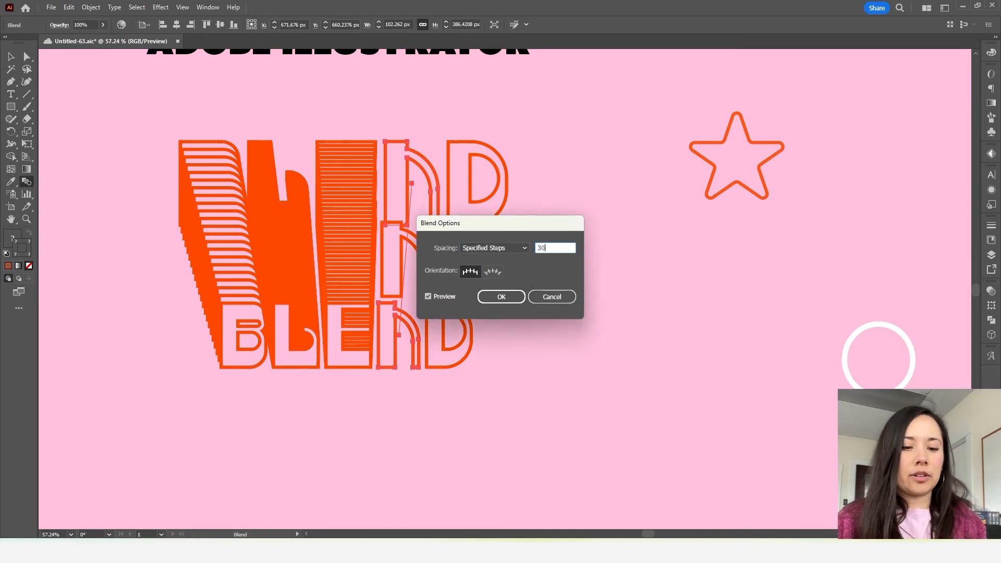
key(Return)
key(v)
Step: Make a blend between the upper and lower letters D, then deselect it
click(487, 217)
shift+click(470, 341)
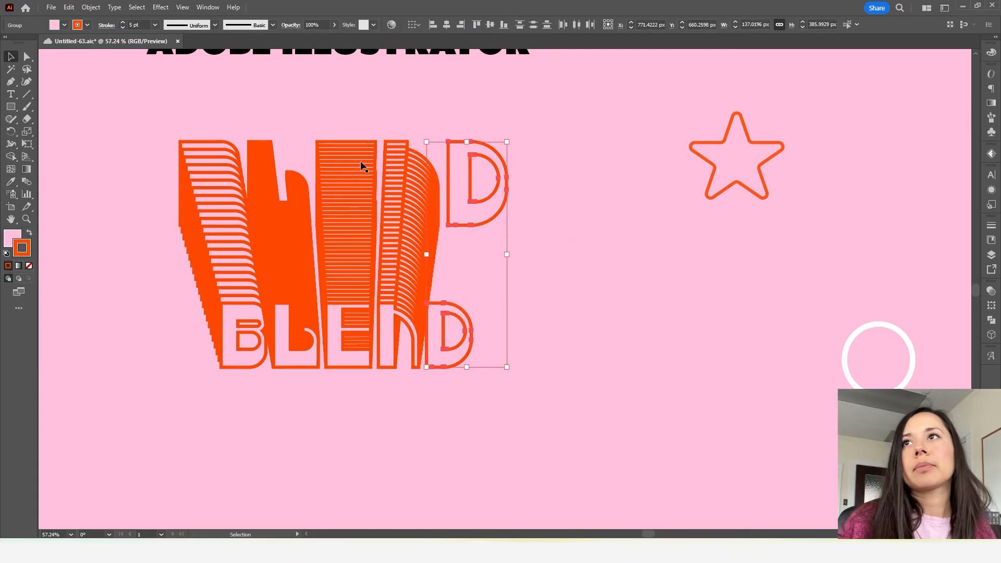
click(91, 8)
mouse_move(174, 330)
click(246, 330)
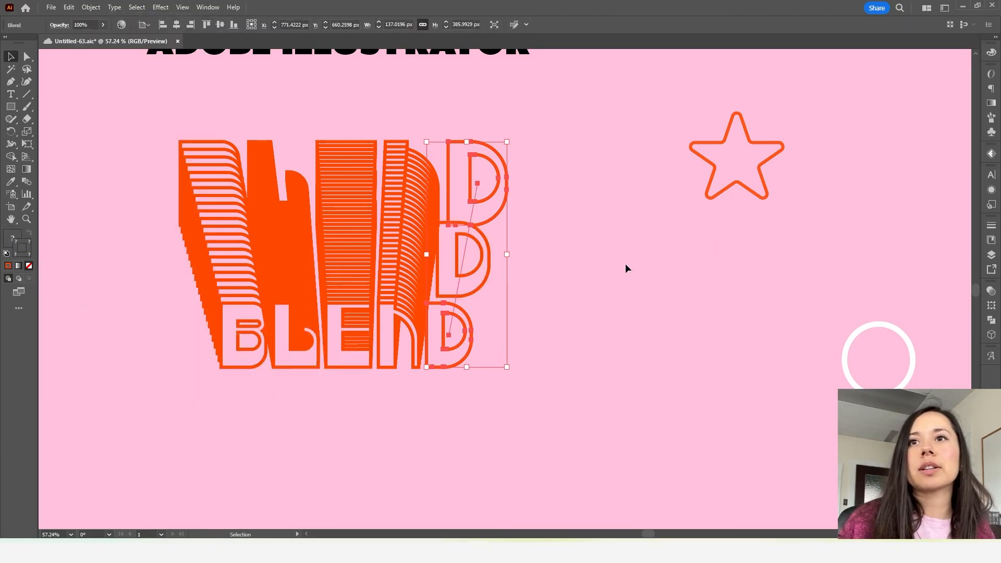
click(616, 241)
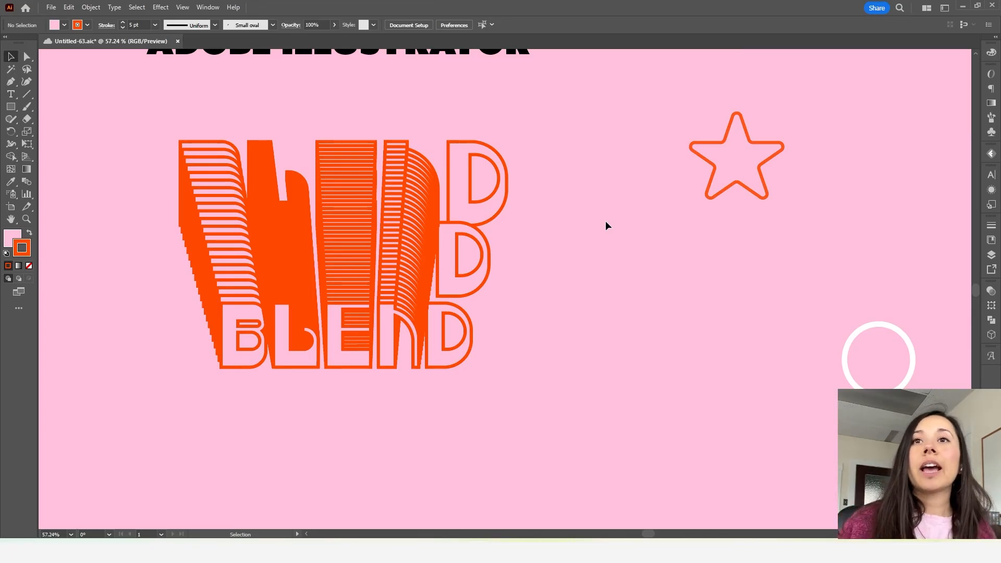
Step: Release the blend between the upper and lower letters B, then deselect the letters
click(321, 269)
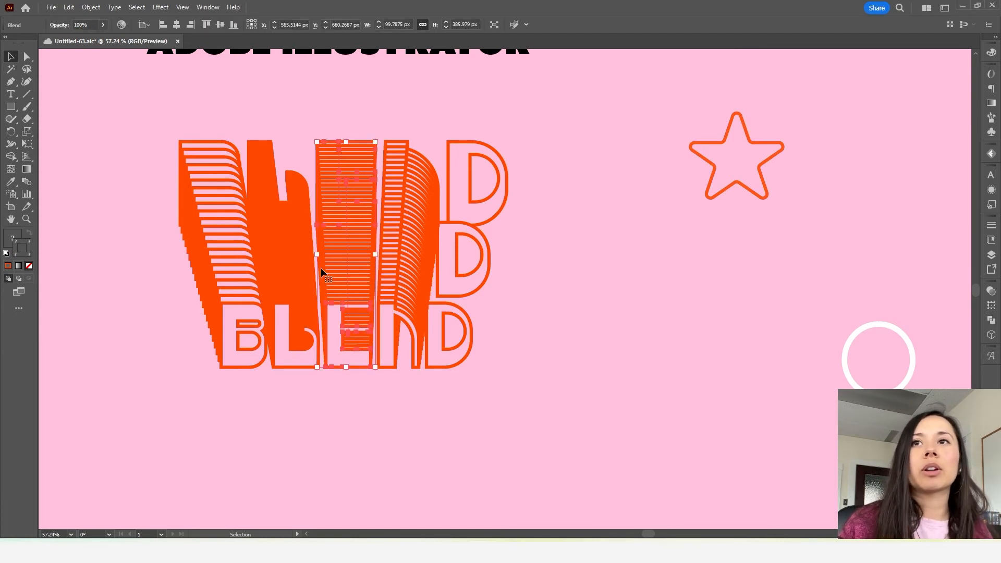
click(209, 224)
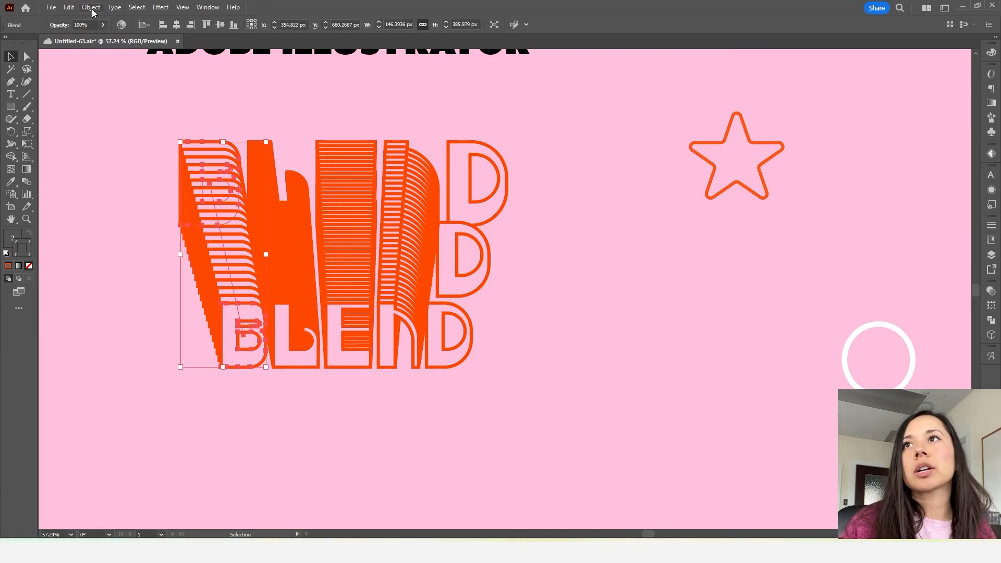
click(91, 7)
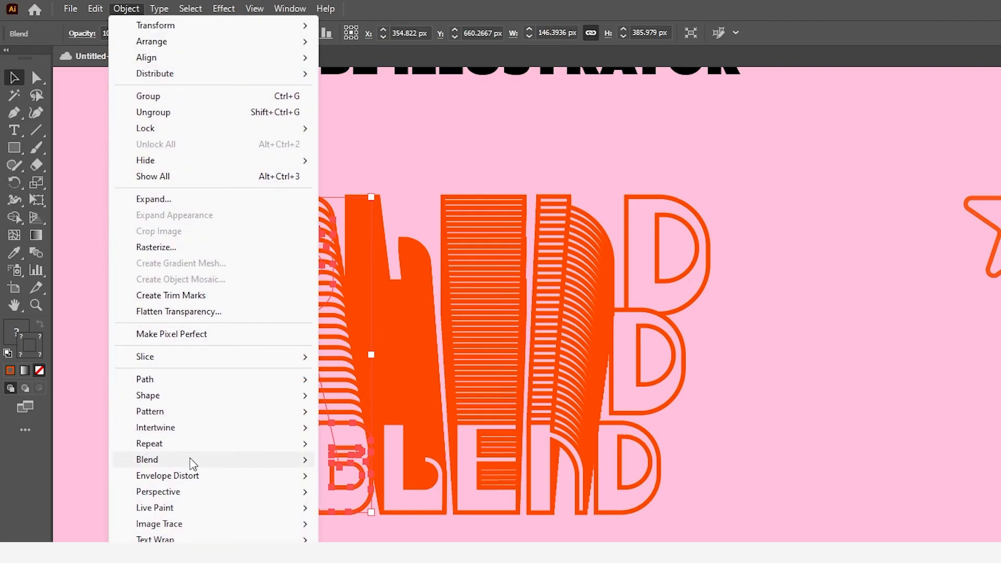
mouse_move(192, 461)
click(376, 474)
click(167, 431)
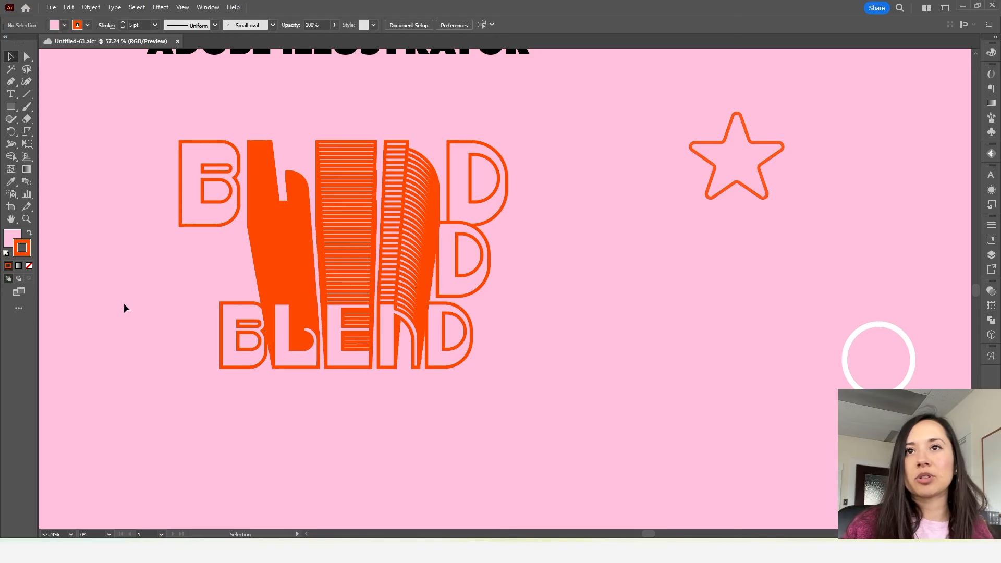
Step: Make a blend between the orange star and the white circle, then deselect it
key(h)
drag(671, 353, 428, 327)
key(z)
drag(642, 324, 612, 311)
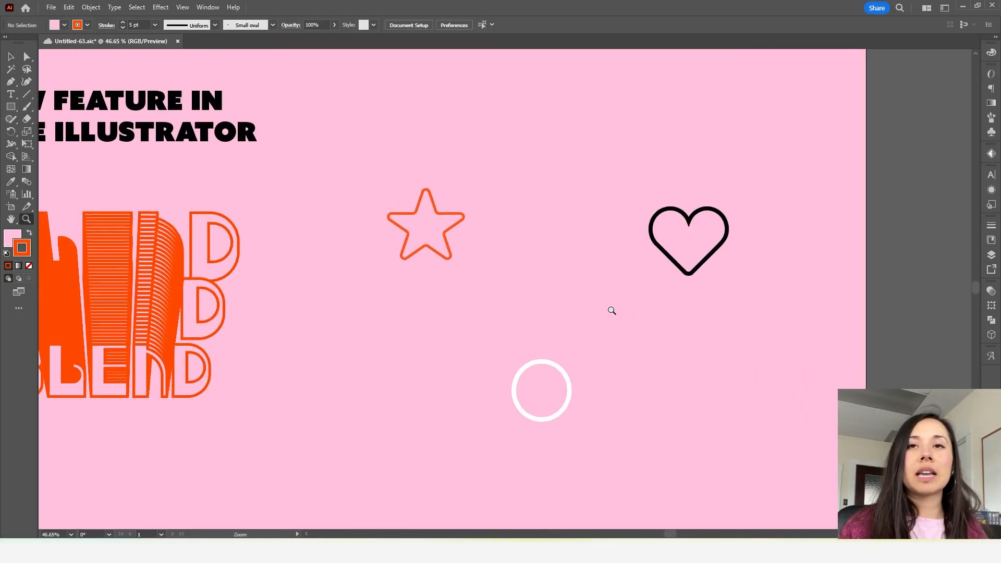
key(h)
drag(525, 315, 517, 279)
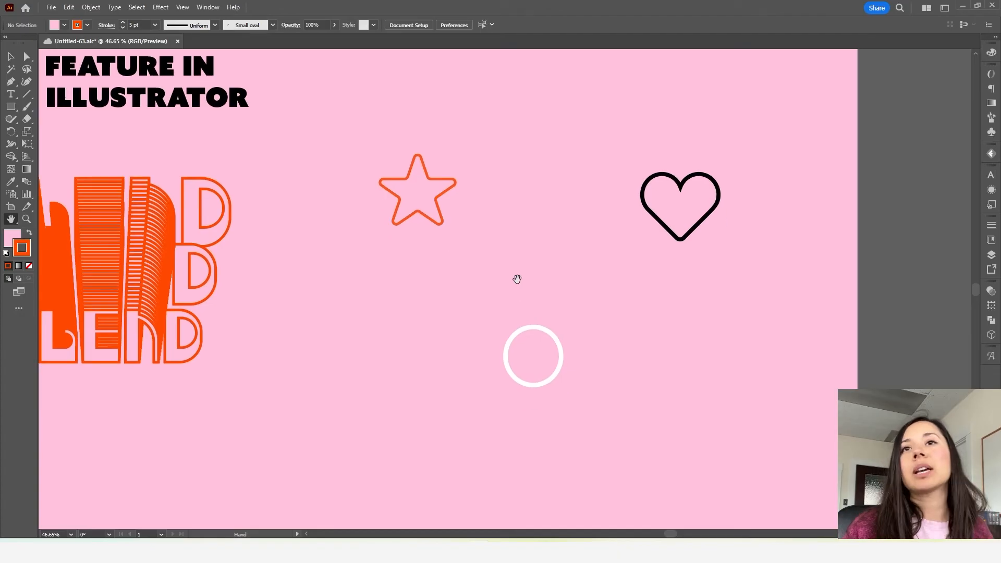
key(v)
click(442, 214)
shift+click(531, 327)
key(a)
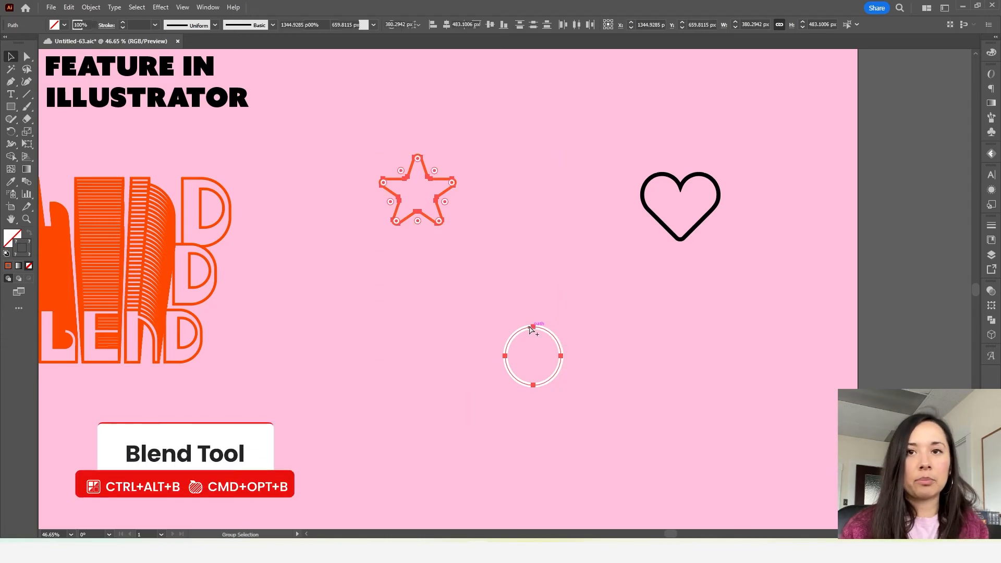
key(ctrl+alt+b)
click(670, 331)
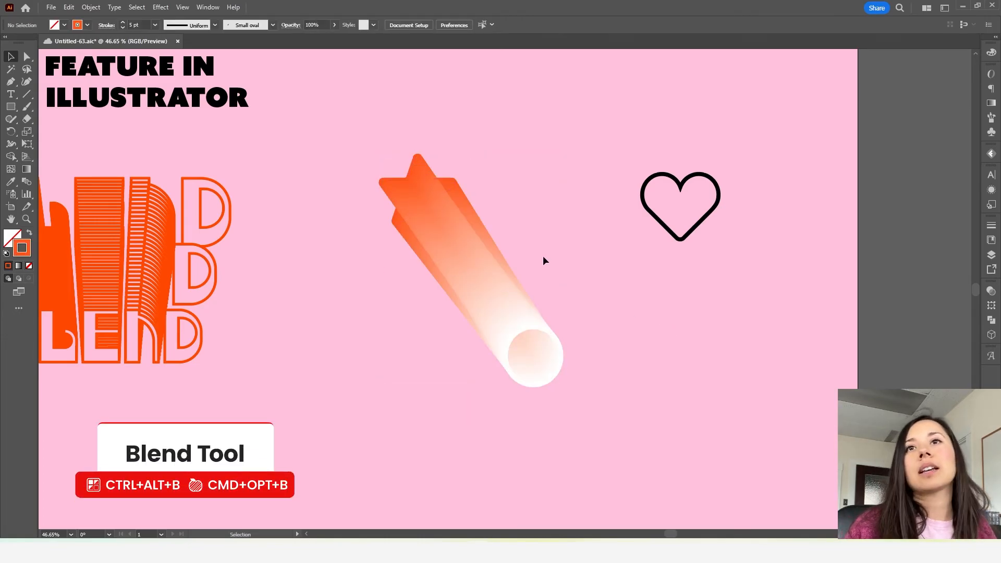
Step: Set the star-and-circle blend's spacing to Specified Steps with 50 steps, apply it and deselect the blend
click(527, 342)
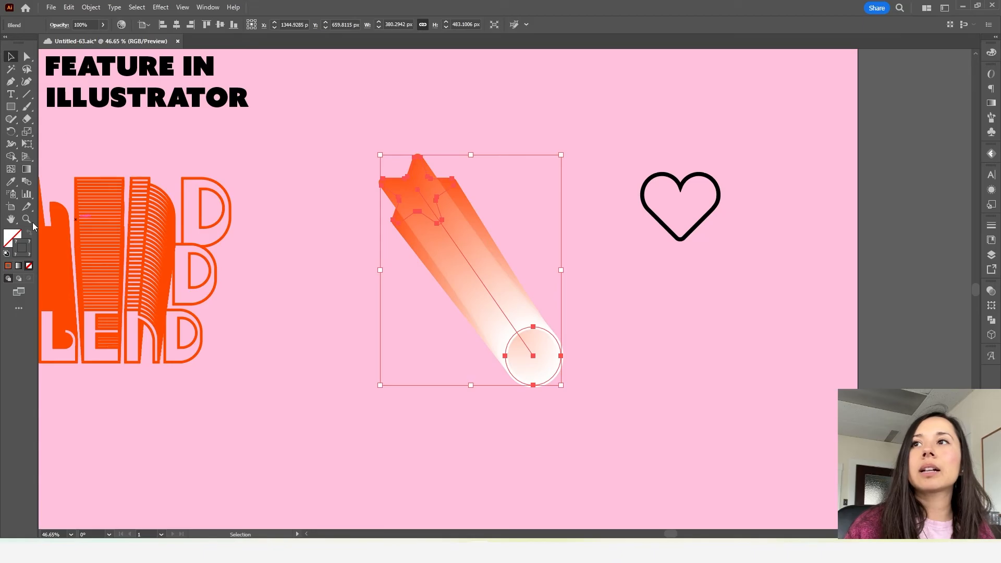
double_click(26, 182)
click(508, 249)
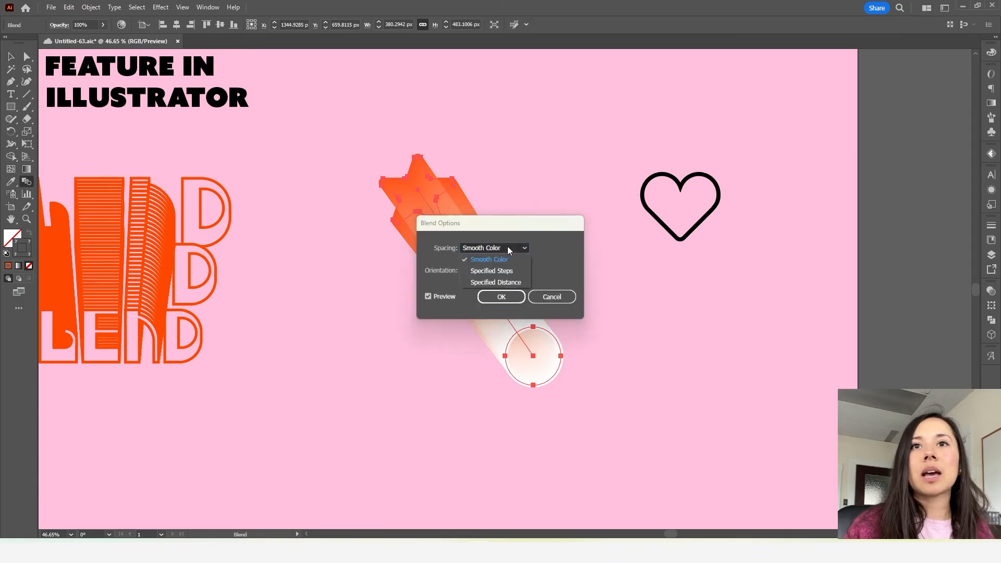
click(508, 269)
text(50)
key(Return)
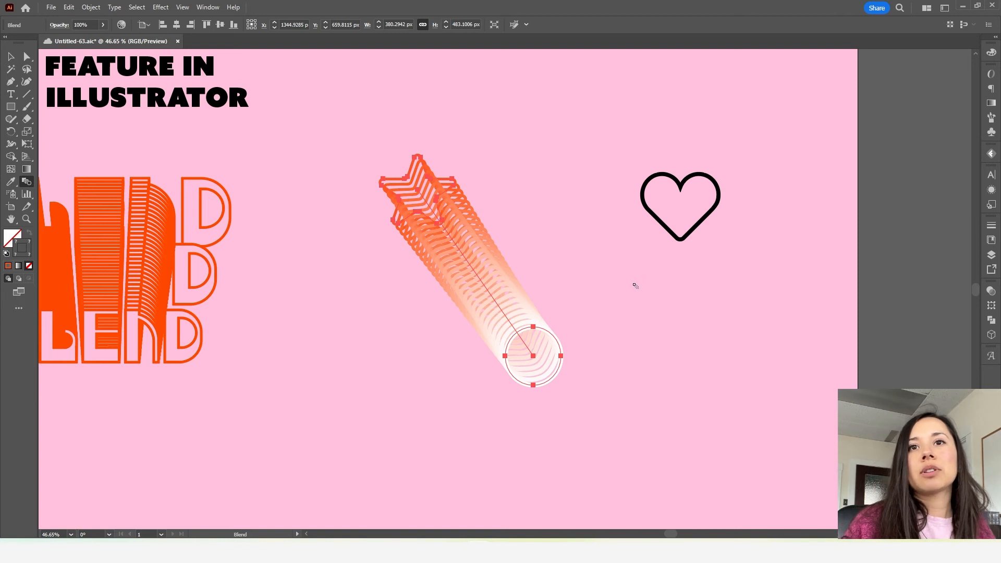
key(v)
click(605, 302)
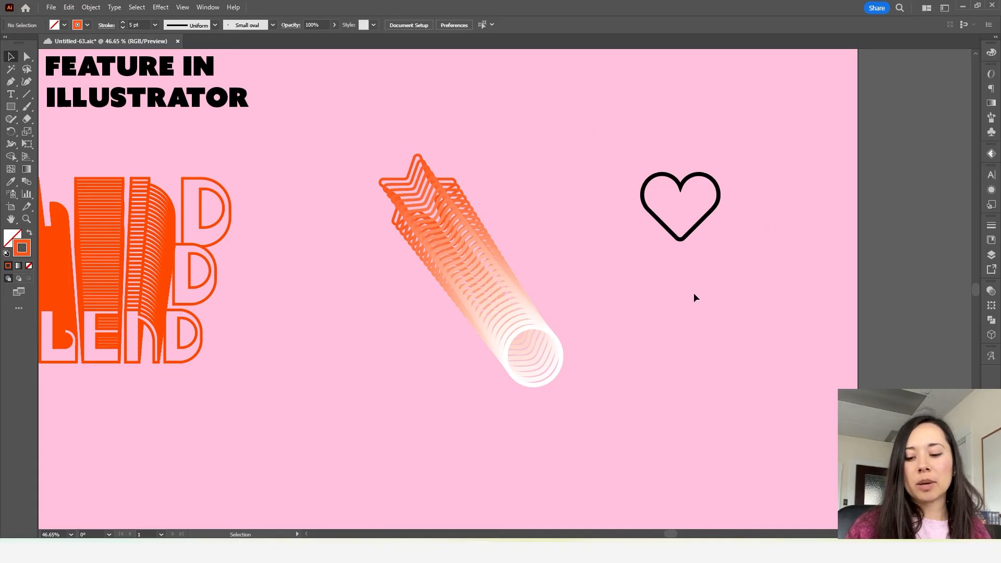
Step: Undo the spacing change and the blend between the star and the circle
key(ctrl+z)
key(ctrl+z)
key(ctrl+z)
key(ctrl+z)
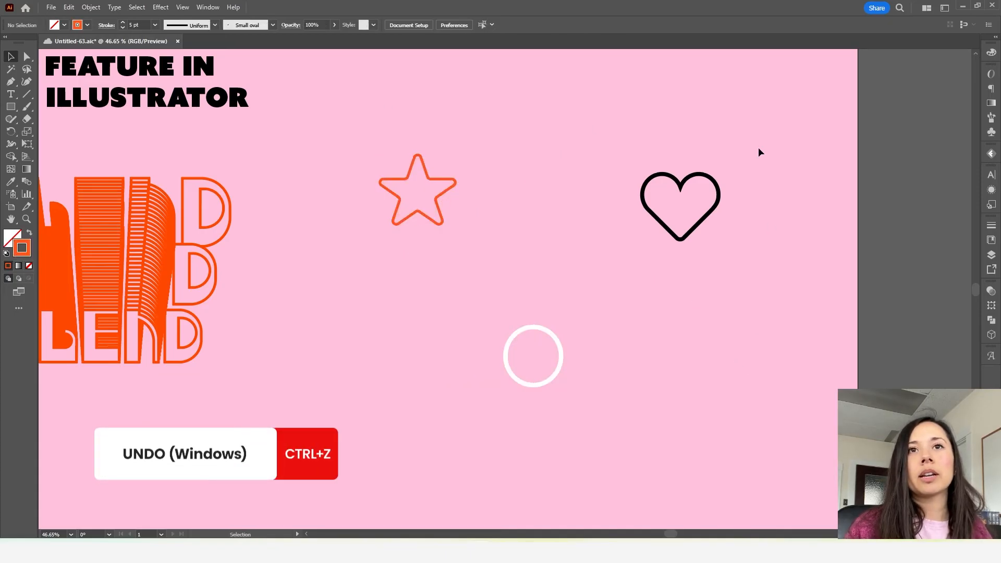
Step: Save the document with the star, circle and heart deselected
drag(474, 268, 695, 346)
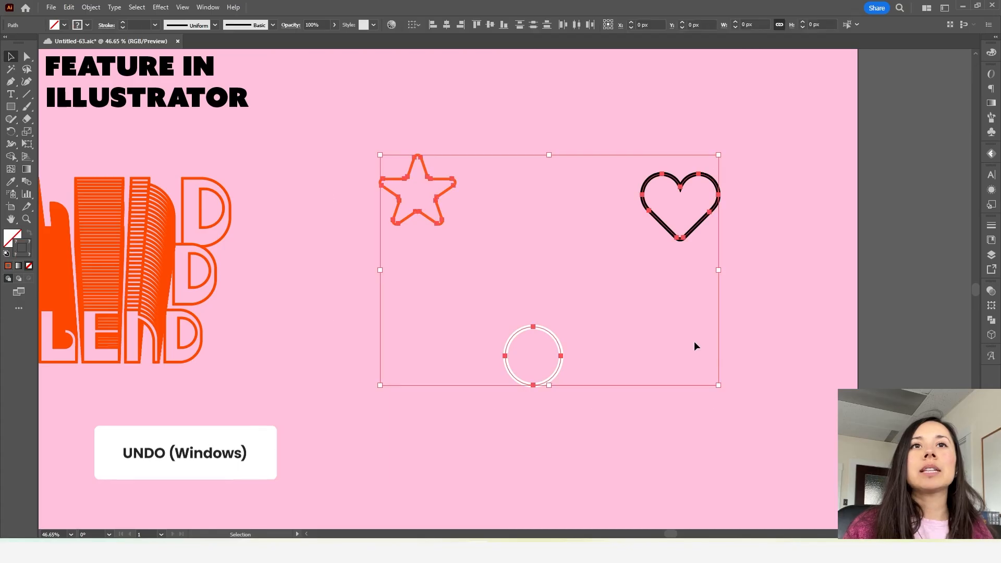
click(471, 200)
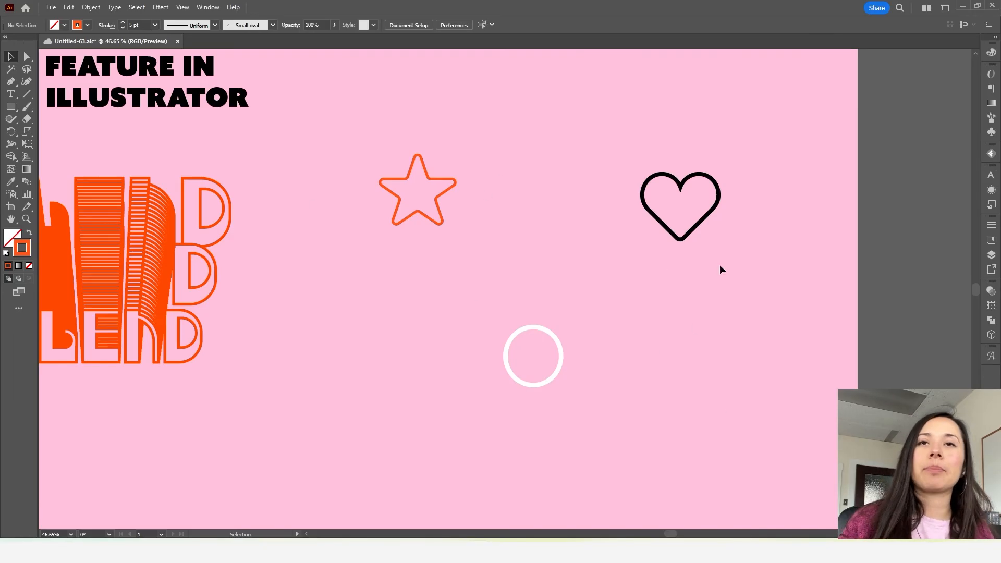
key(ctrl+s)
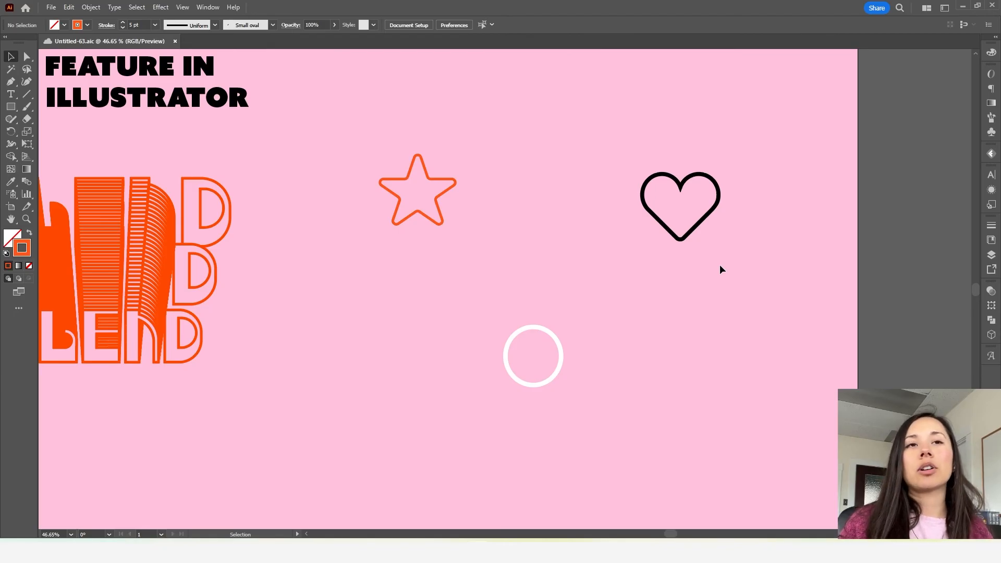
Step: Examine the stacking order of the heart, star and circle among the objects of Layer 2
click(992, 255)
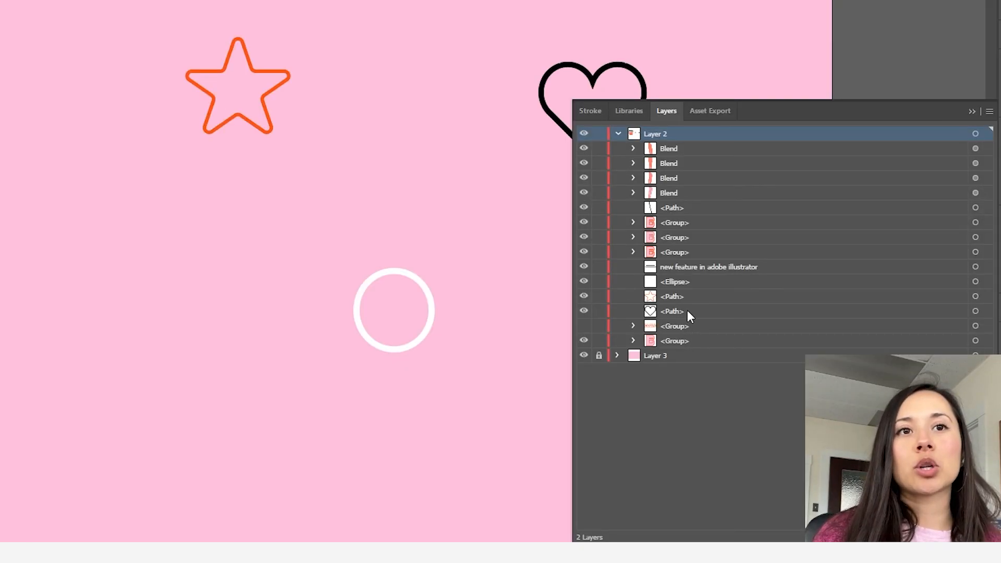
click(690, 313)
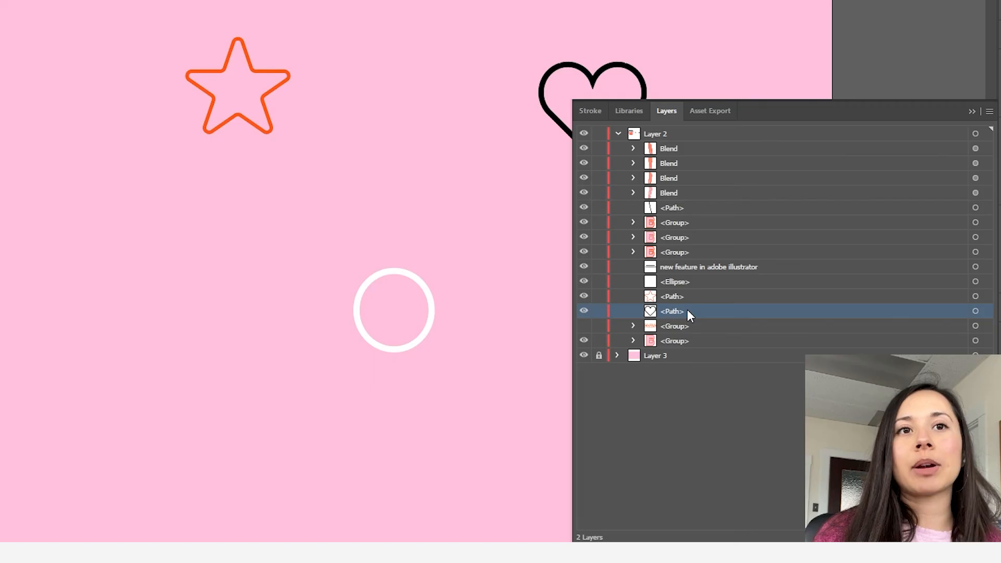
click(693, 296)
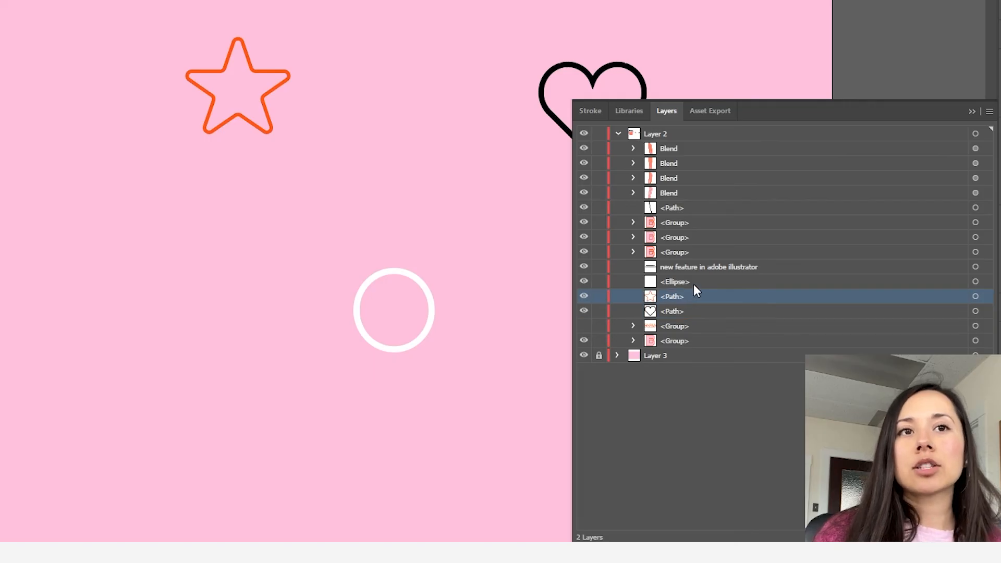
click(693, 281)
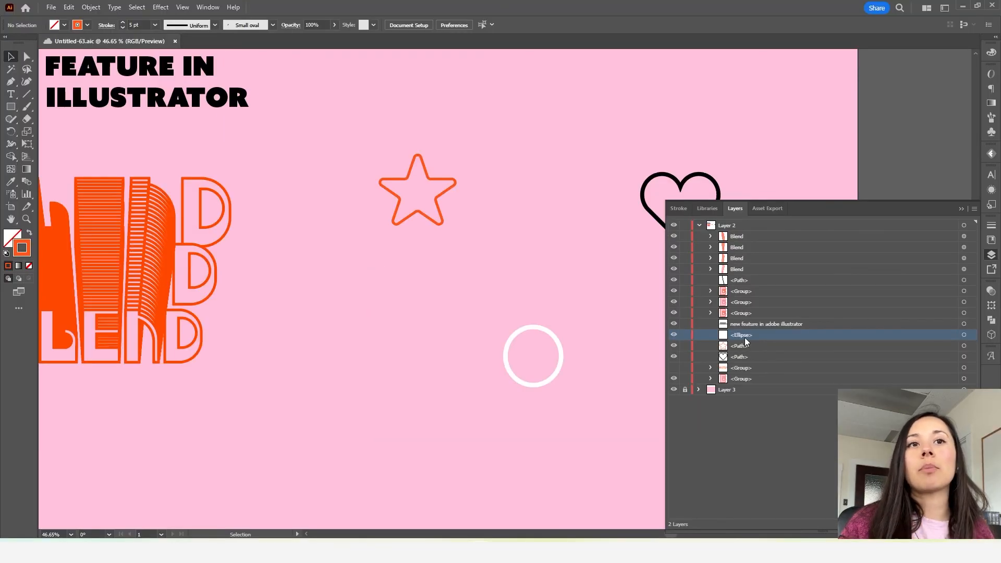
click(962, 209)
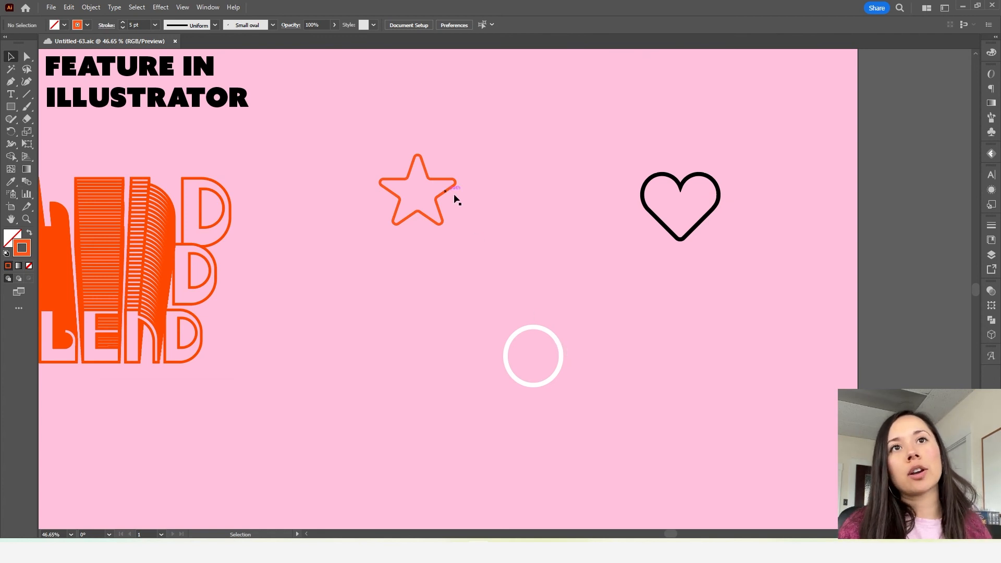
Step: Make one blend from the star, the circle and the heart together, then deselect it
drag(785, 103, 633, 217)
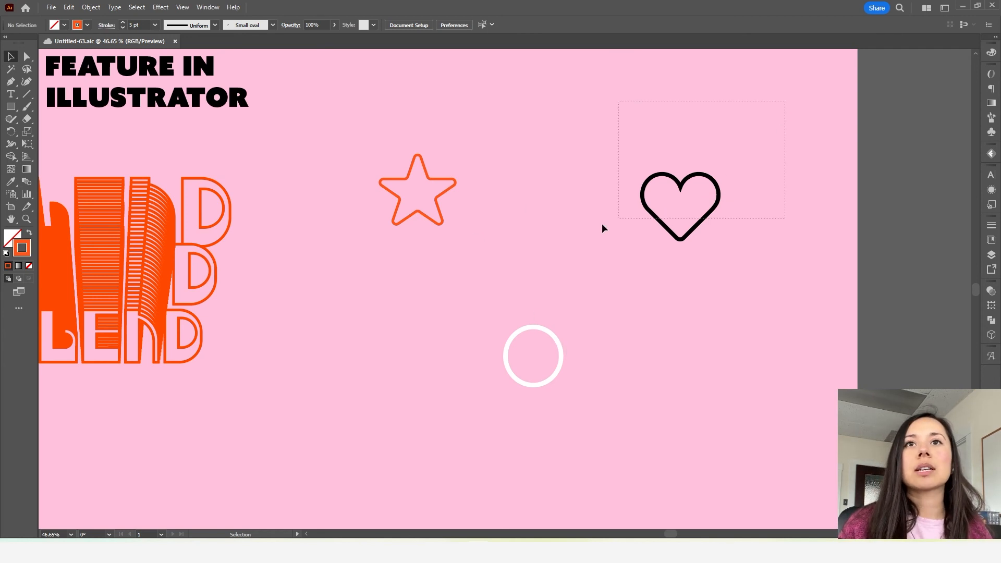
drag(404, 350, 402, 361)
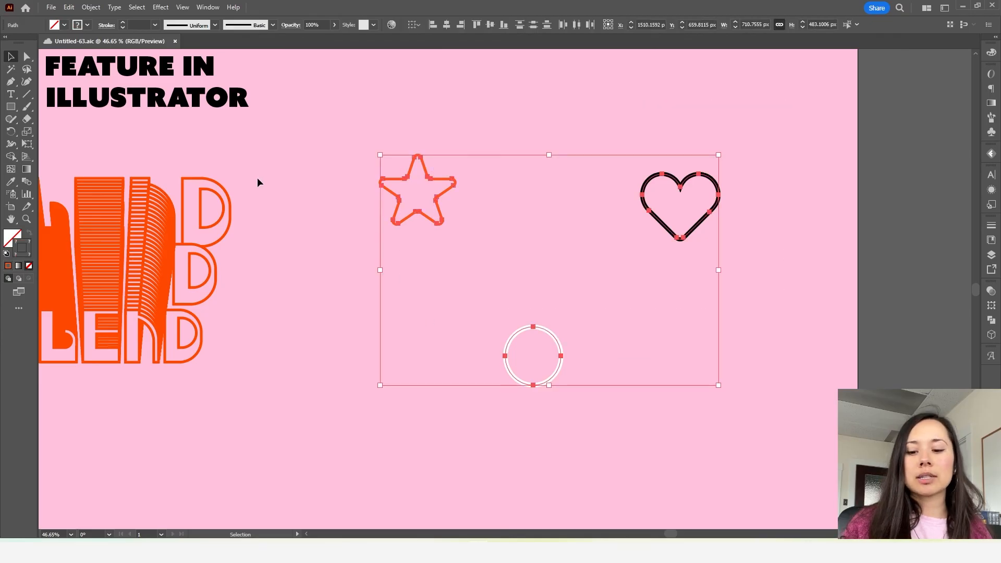
key(ctrl+alt+b)
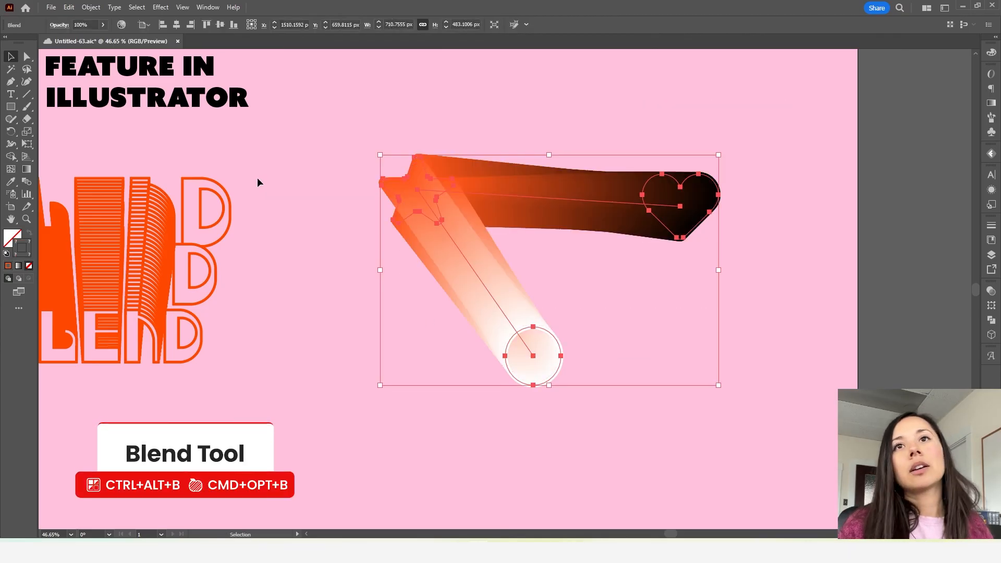
click(796, 326)
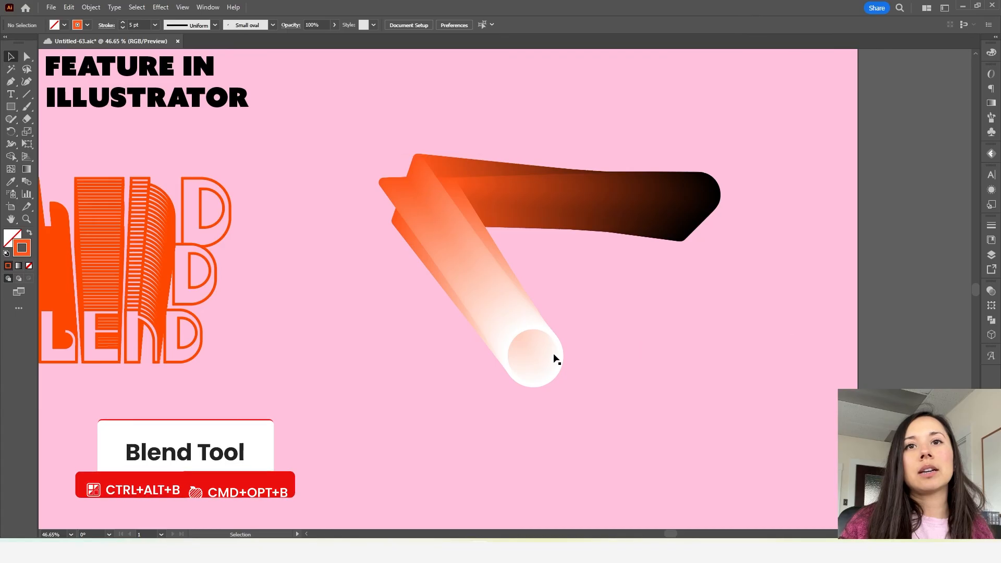
Step: Set the three-shape blend's spacing to Specified Steps, apply it and deselect the blend
click(384, 174)
double_click(26, 181)
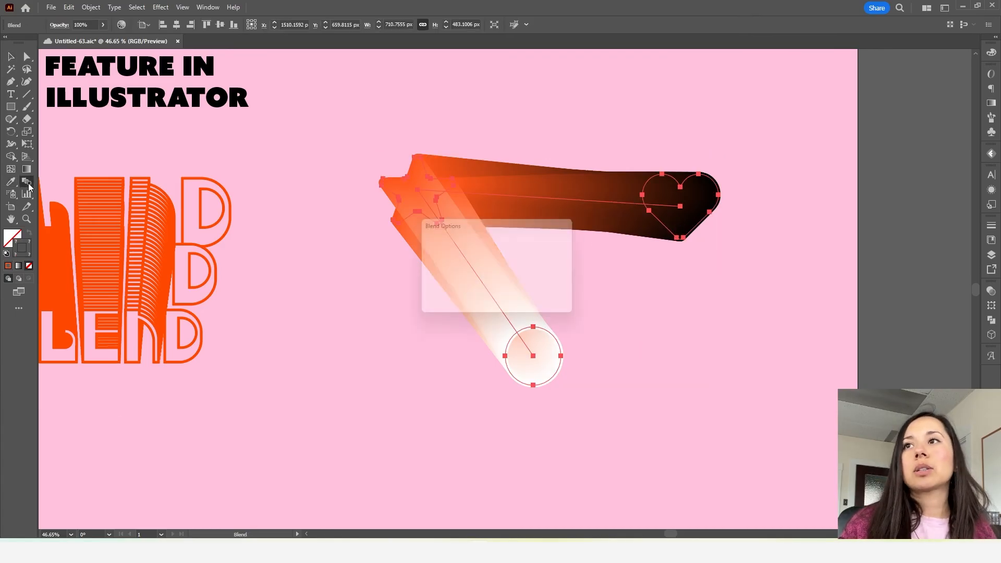
click(518, 248)
click(508, 273)
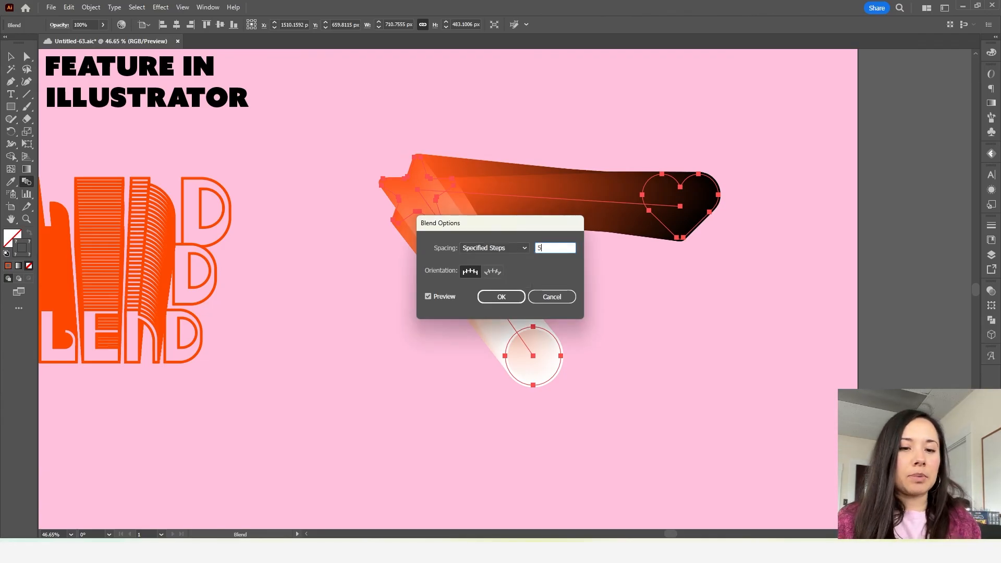
key(Return)
click(679, 296)
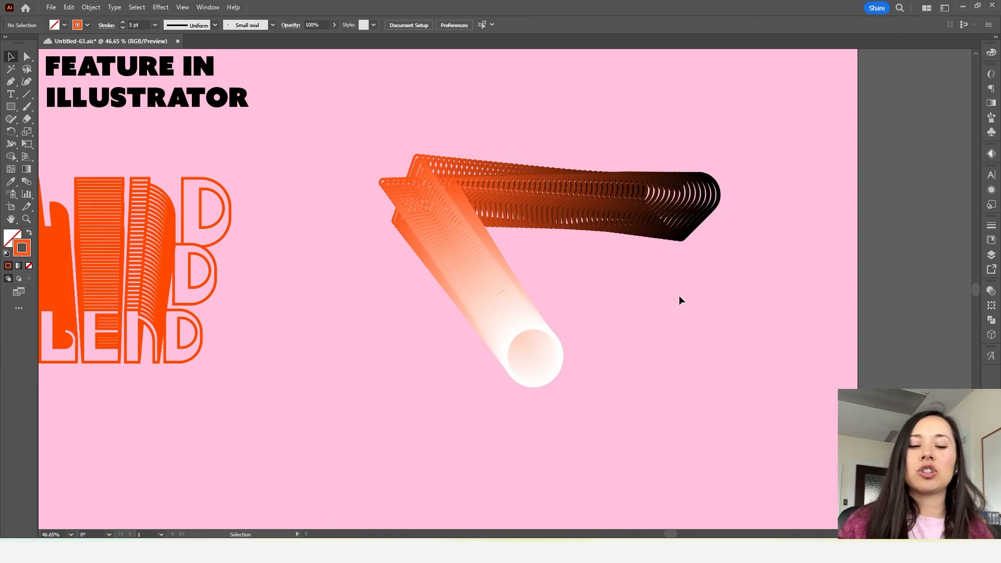
drag(660, 314, 536, 319)
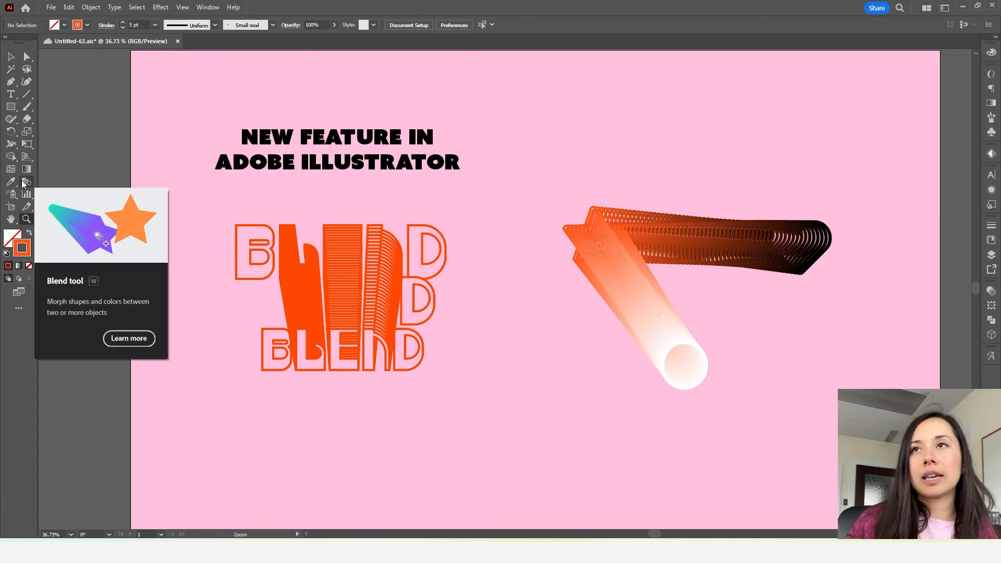
click(99, 11)
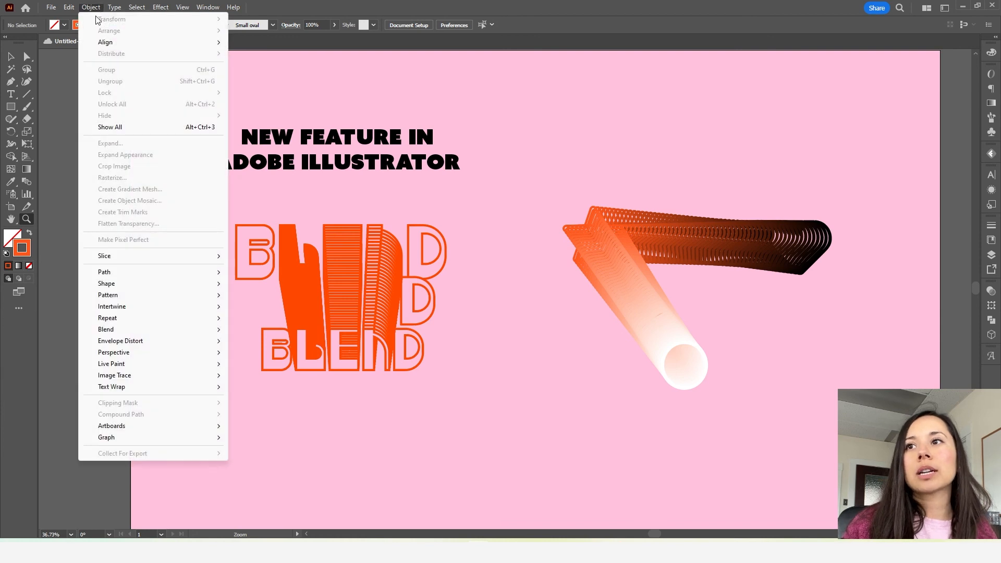
mouse_move(170, 336)
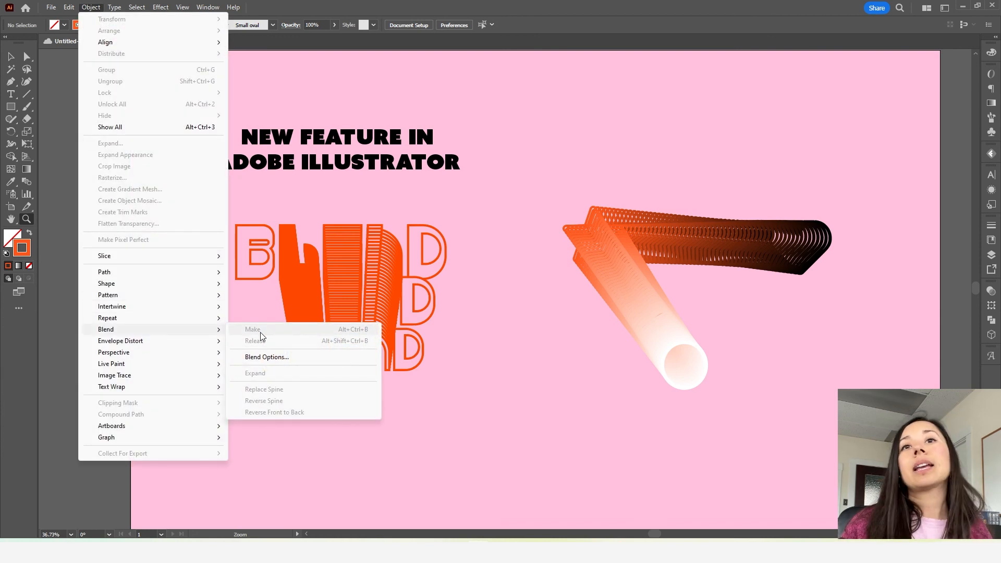
click(613, 277)
Step: Release the blend of the star, circle and heart back into separate shapes and deselect them
key(v)
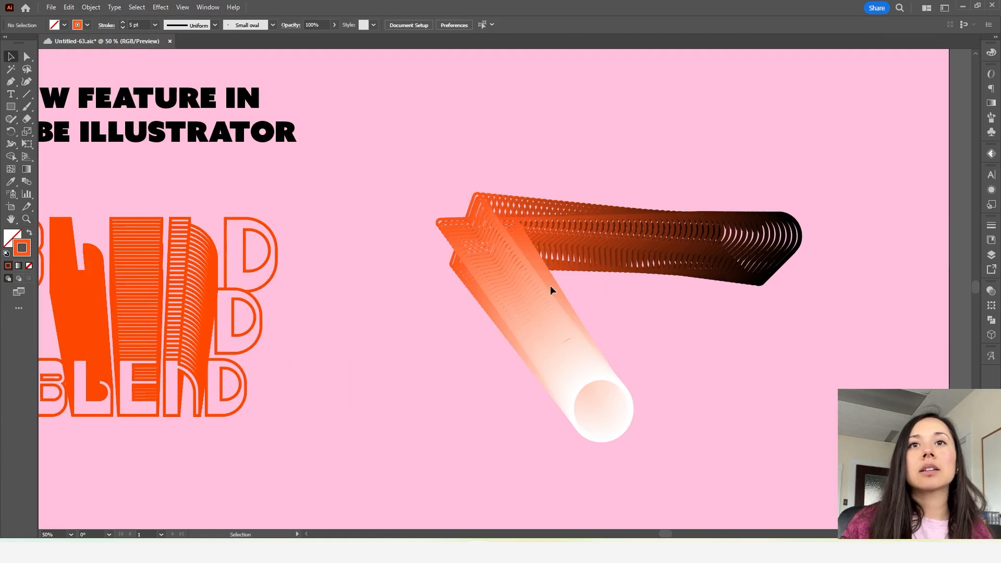
click(541, 287)
click(91, 7)
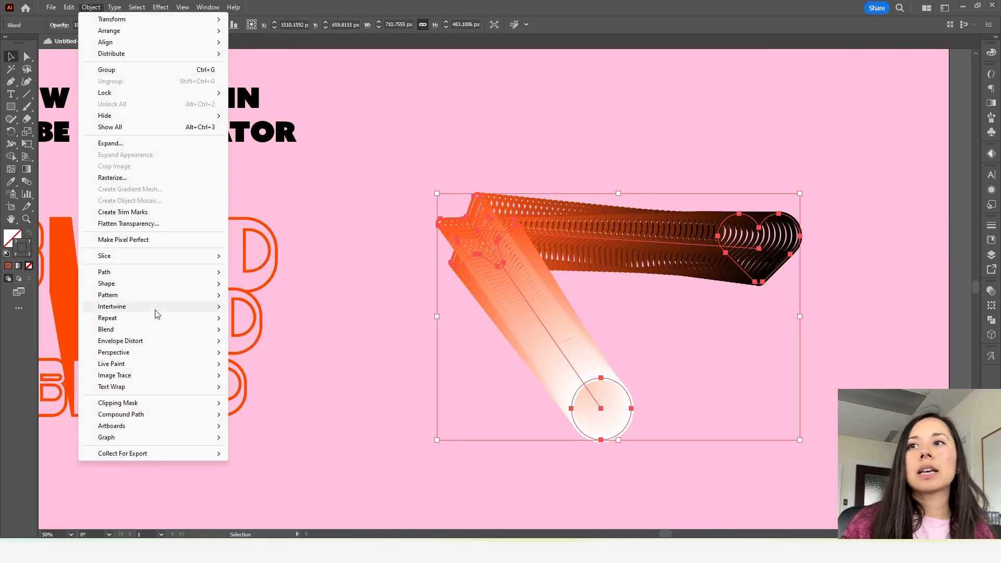
mouse_move(152, 329)
click(284, 340)
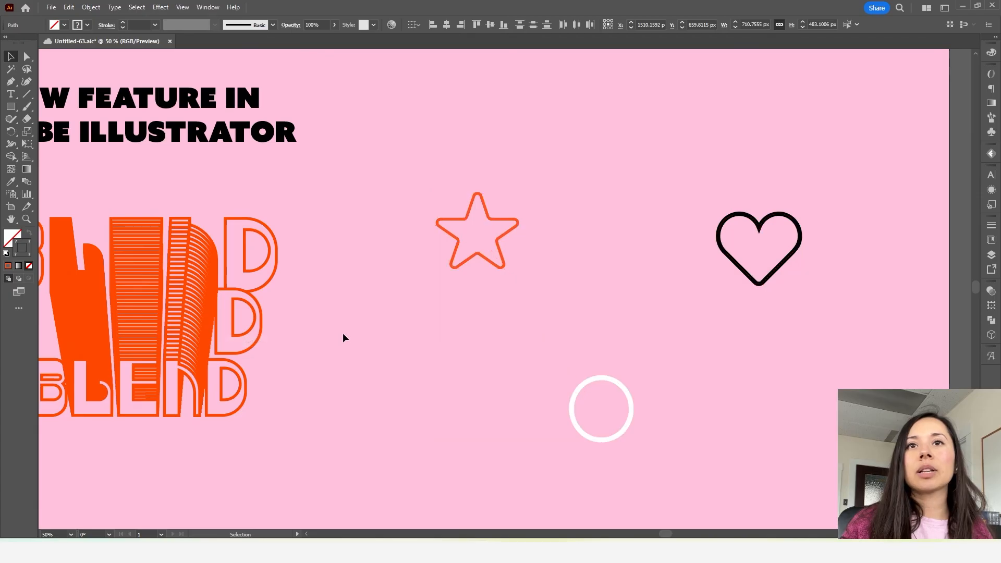
click(418, 310)
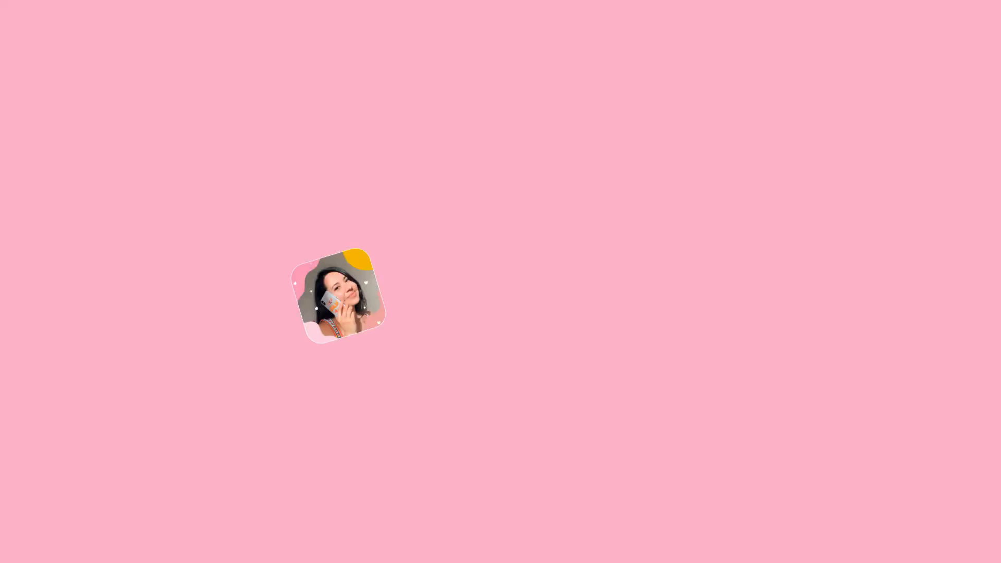